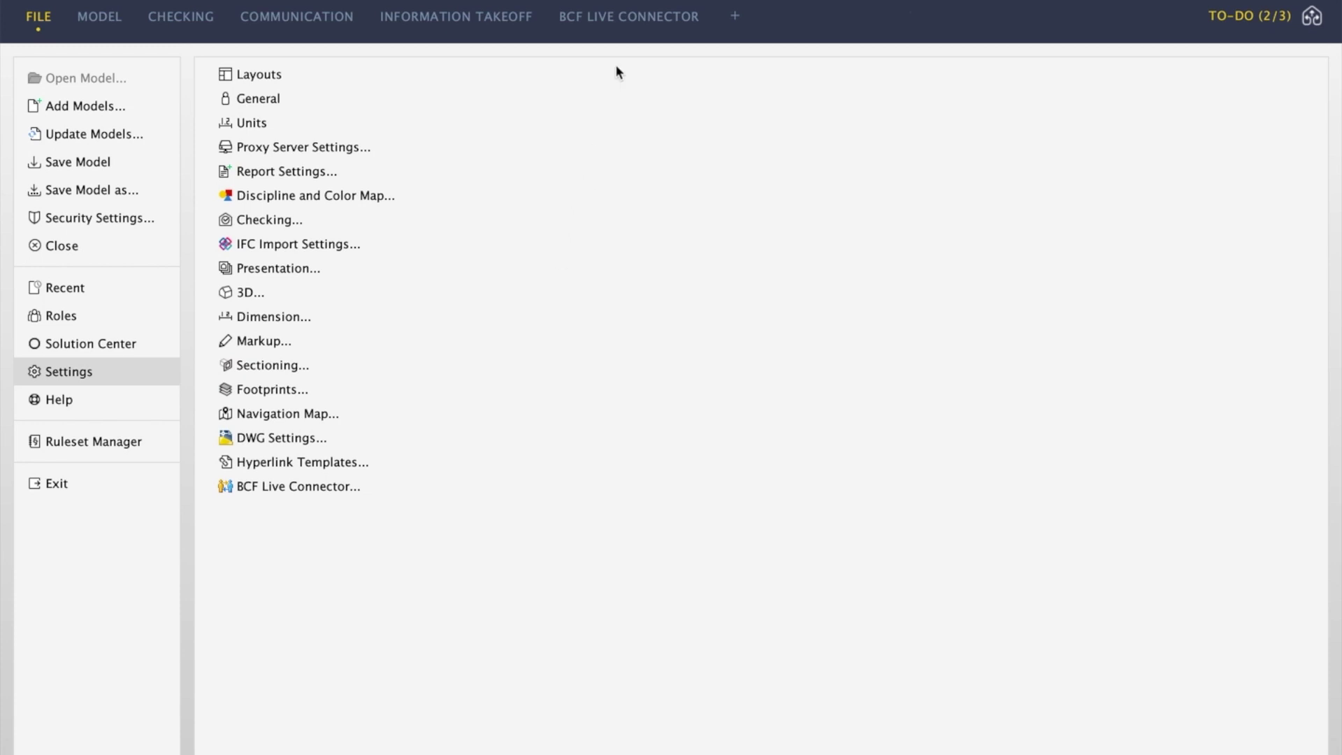
Switch to the BCF Live Connector layout, showing the empty BCF Live View issue list
click(633, 21)
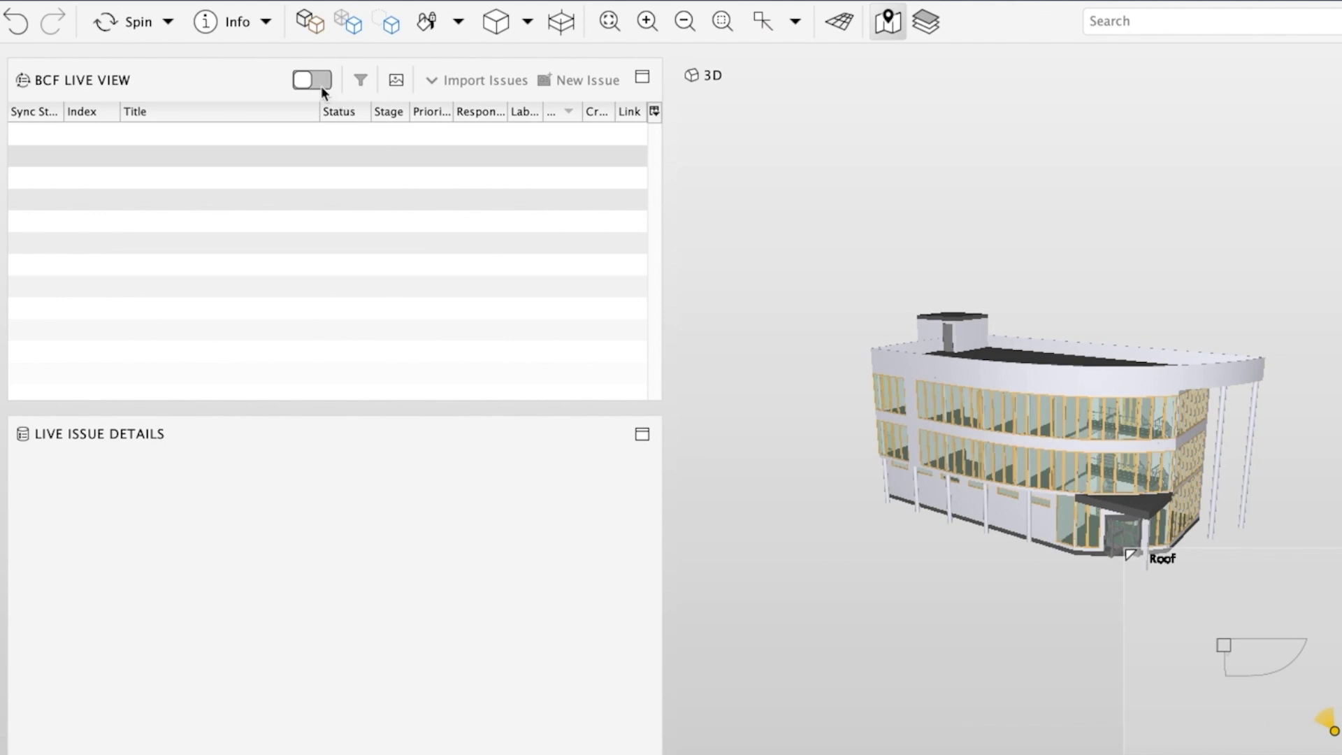
Turn on BCF Live View and sync with the Solibri building project on BIMTrack
click(321, 86)
click(335, 83)
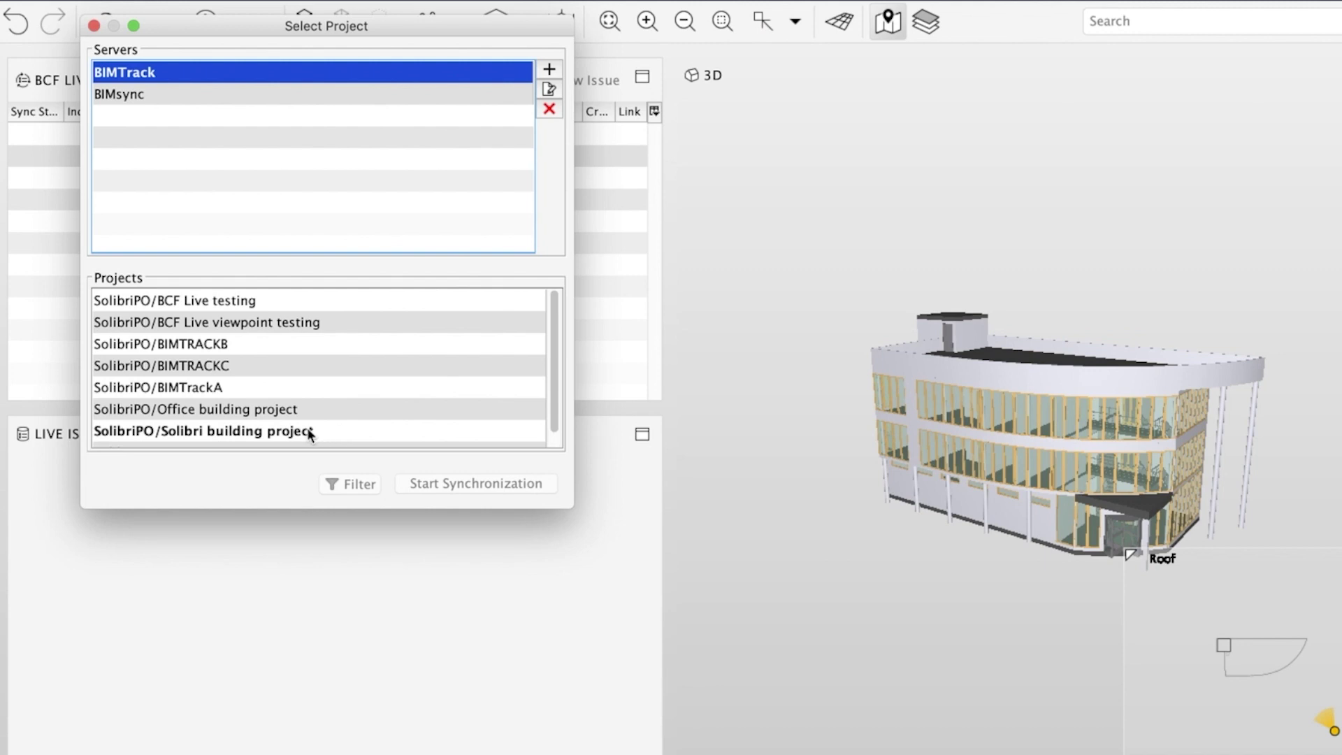
click(309, 431)
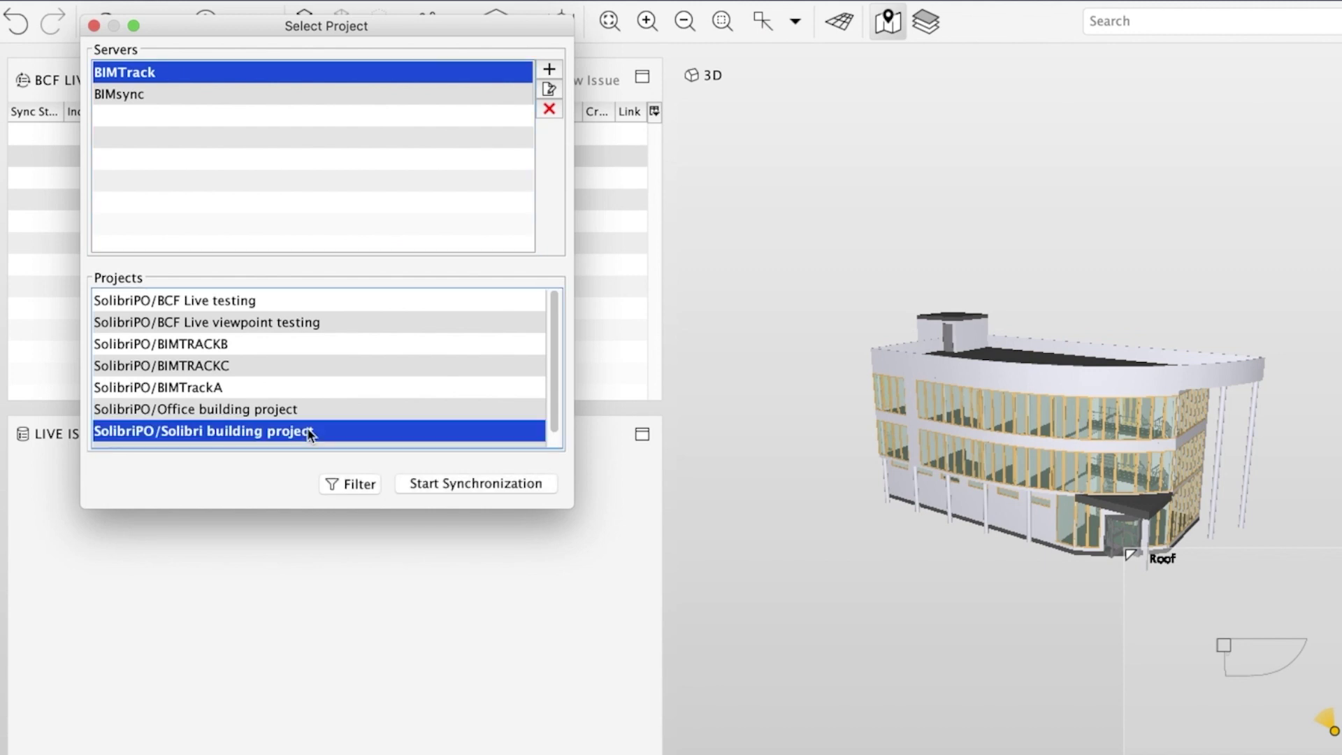
click(462, 481)
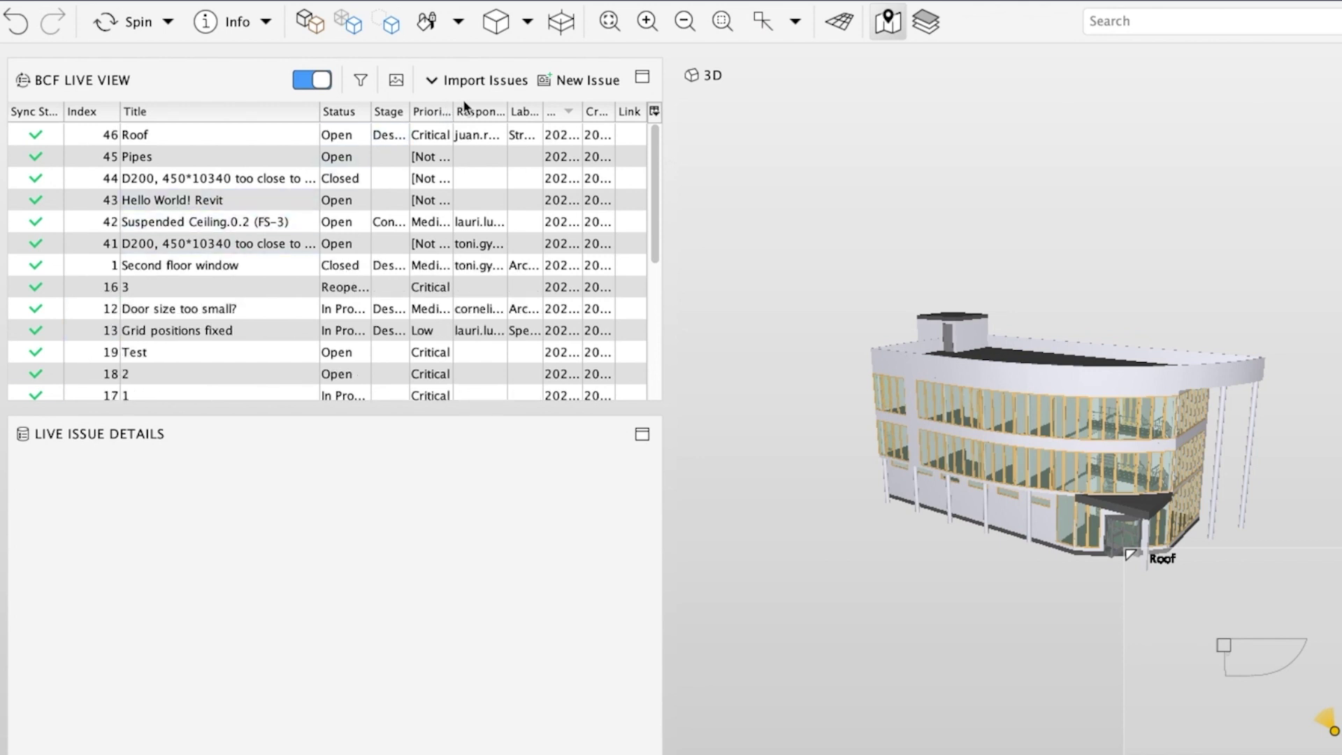
click(653, 110)
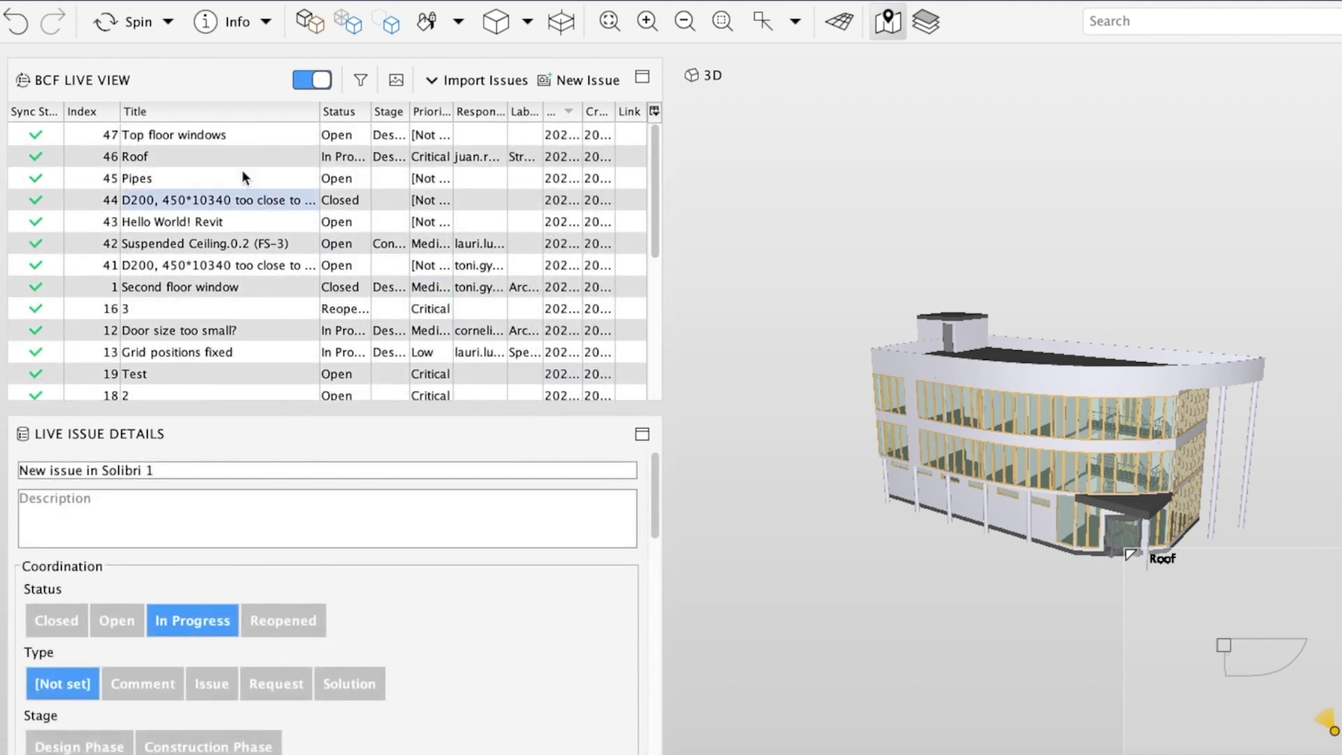
Set issue 47 'Top floor windows' to In Progress status and High priority
click(209, 134)
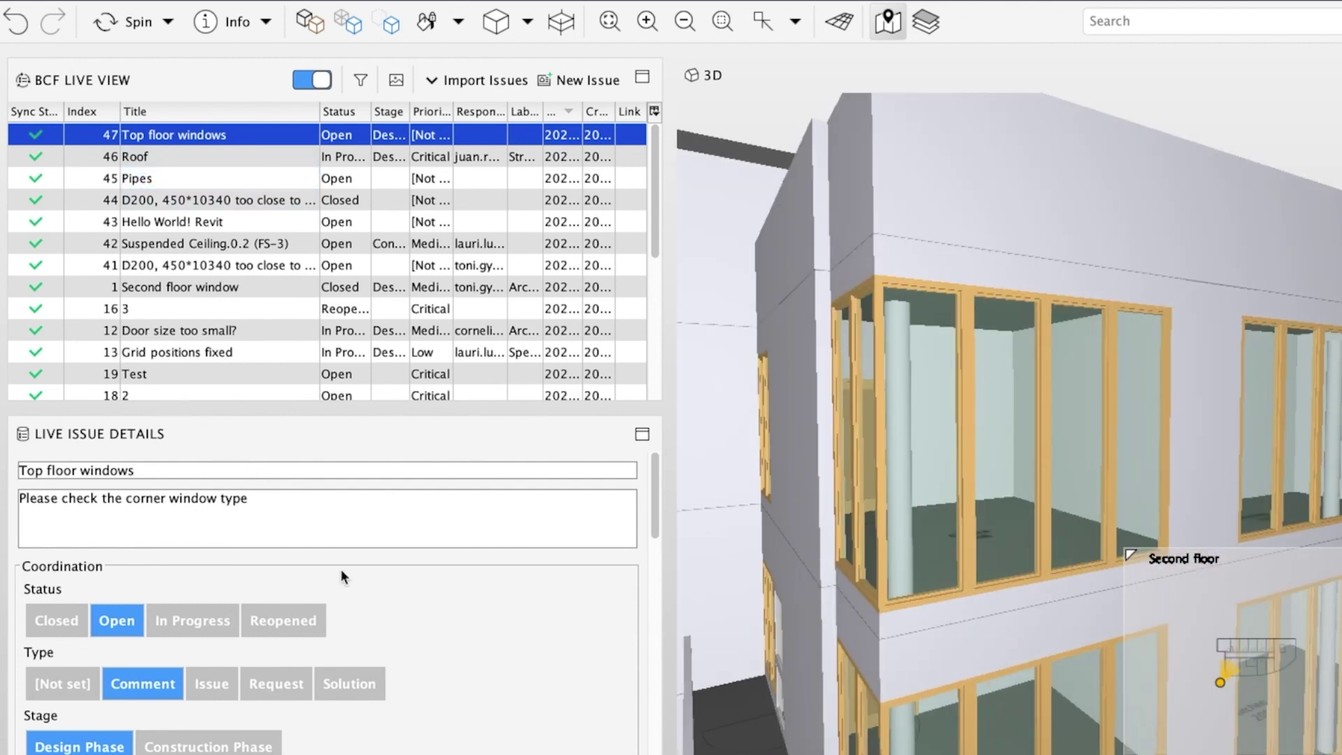
click(222, 614)
scroll(490, 622, down, 1)
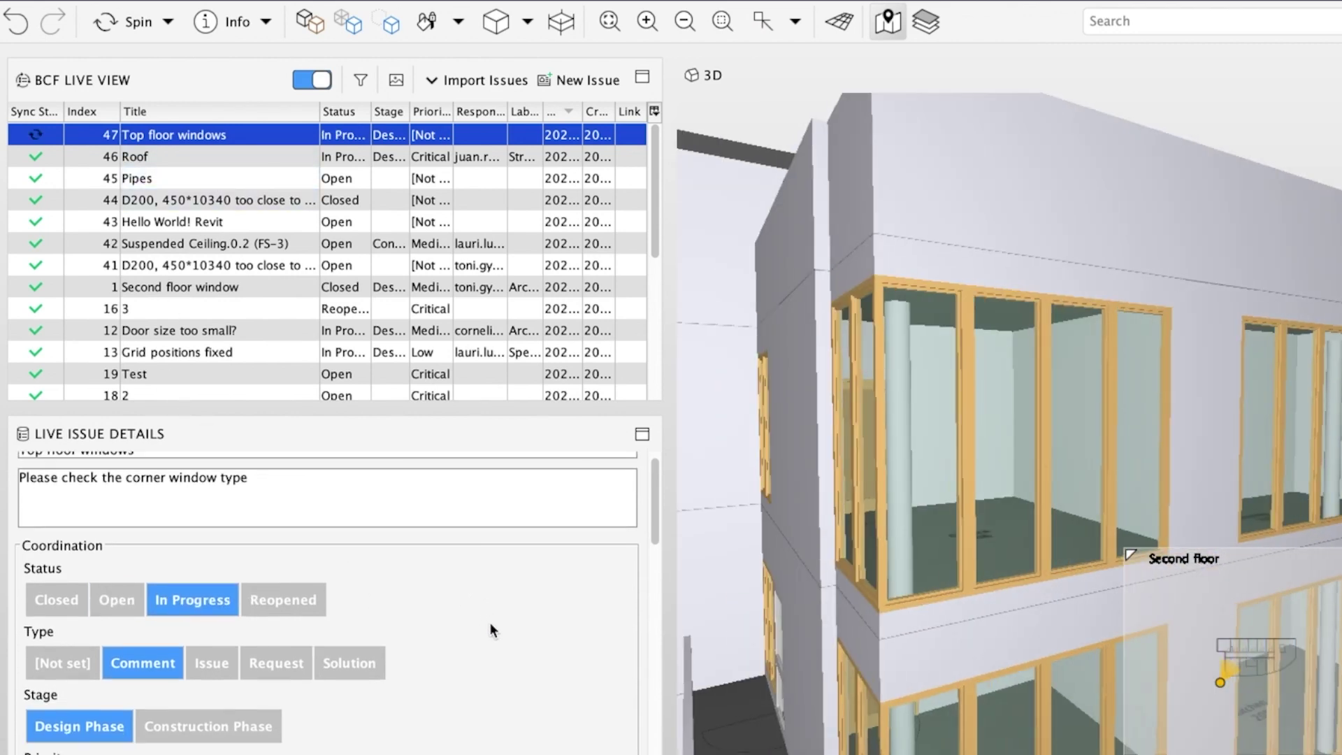
drag(653, 550, 651, 597)
click(193, 591)
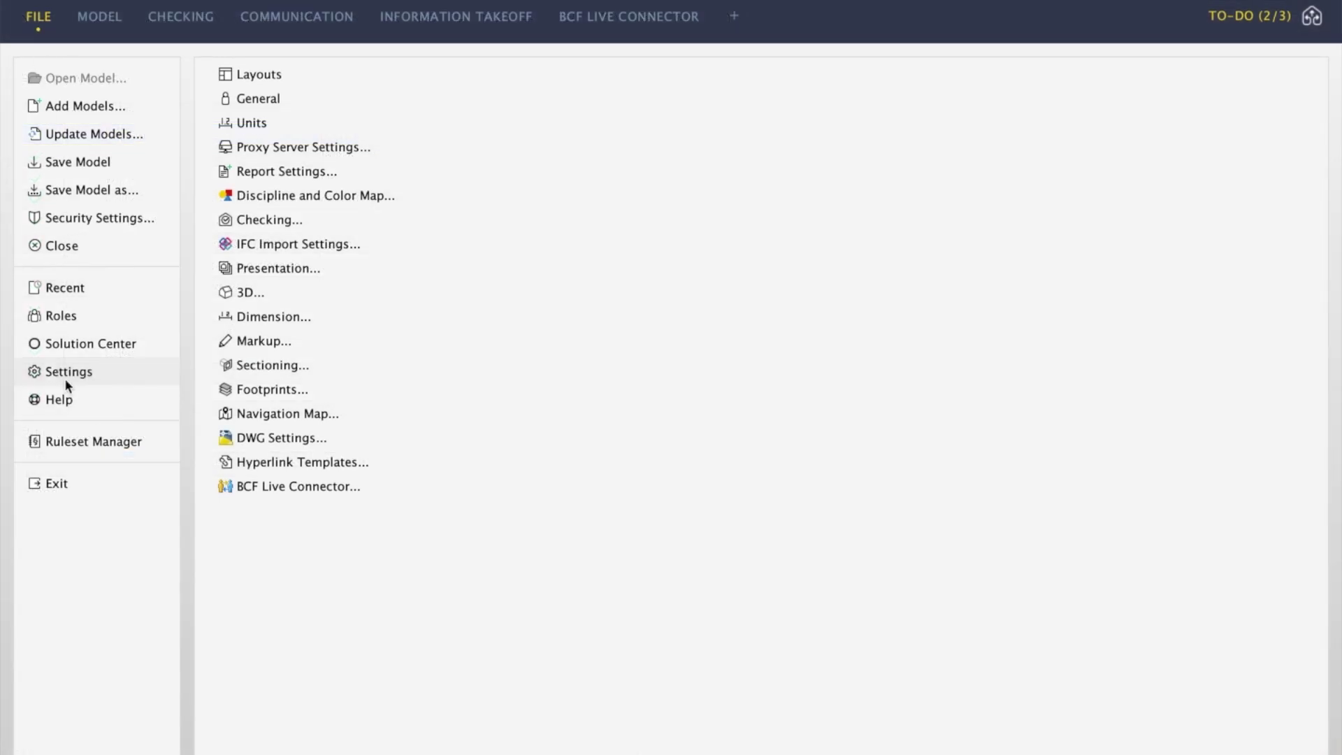
Turn off Use automatic synchronization in the BCF Live Connector settings
click(68, 381)
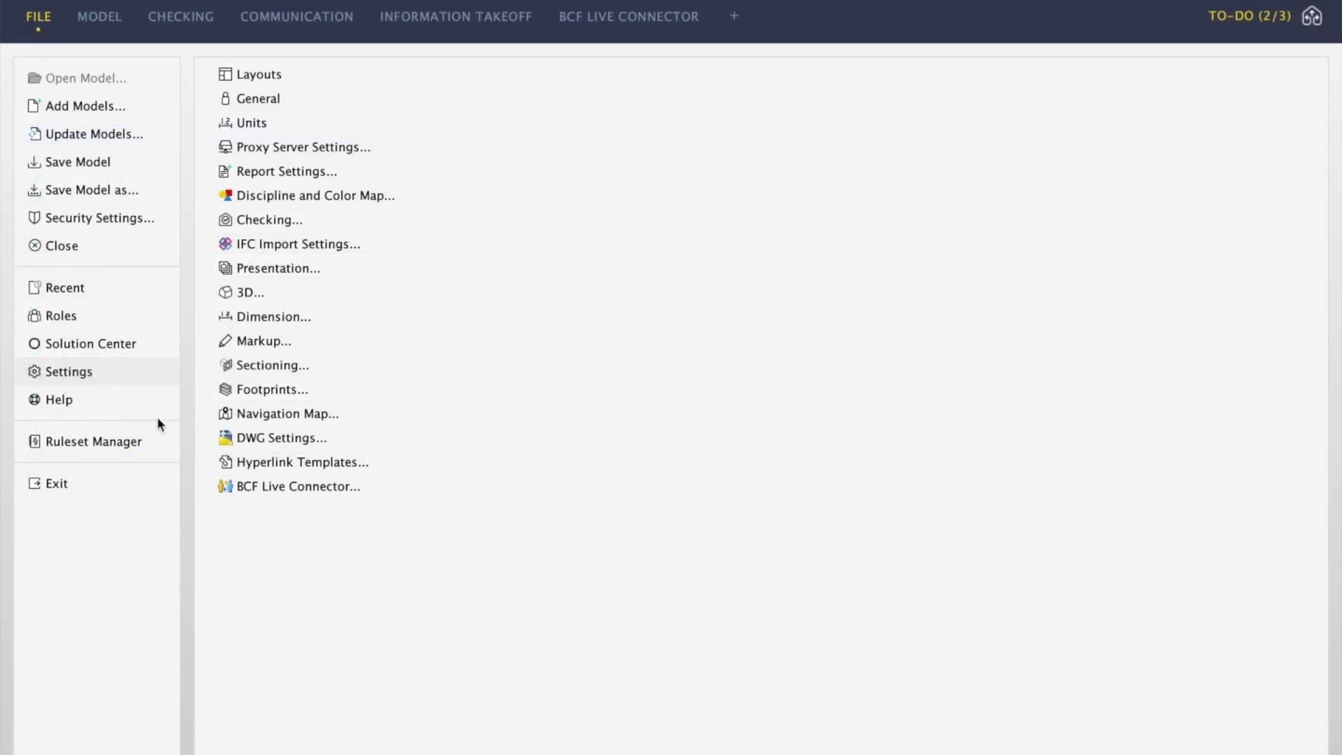
click(298, 486)
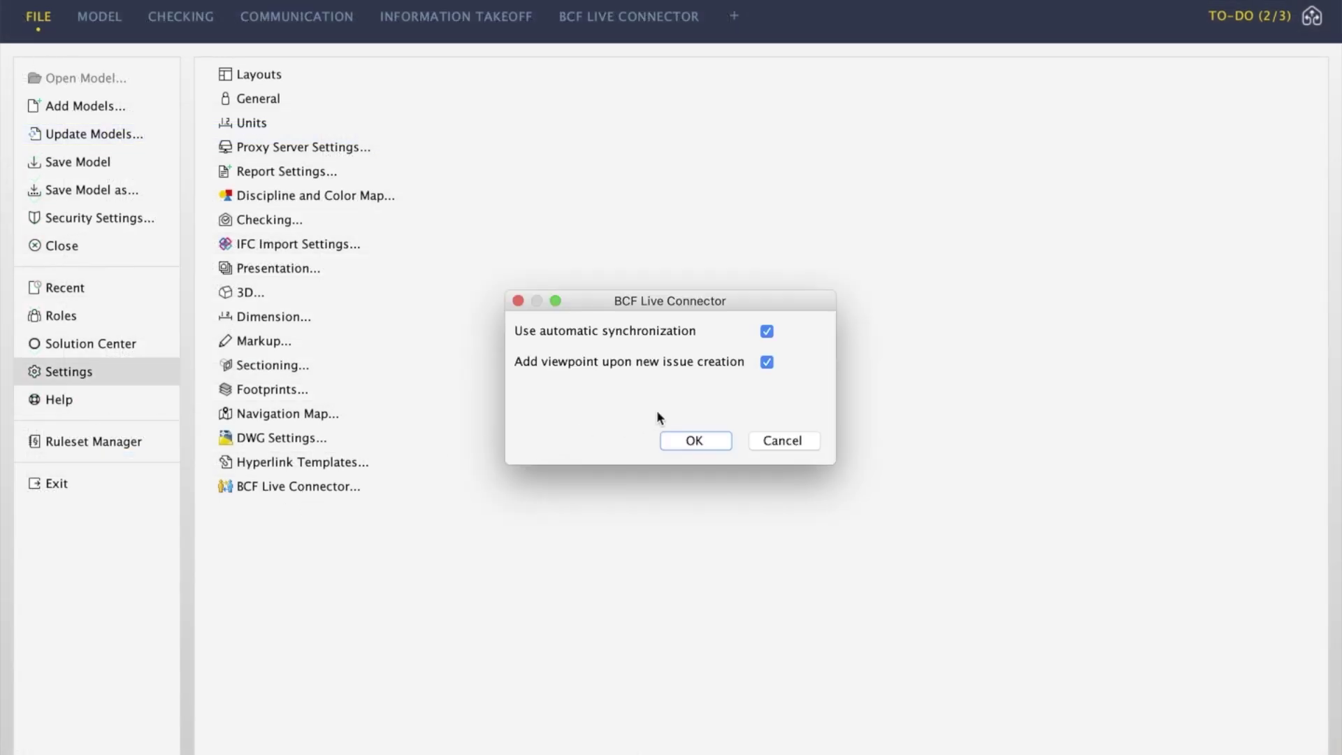
click(765, 335)
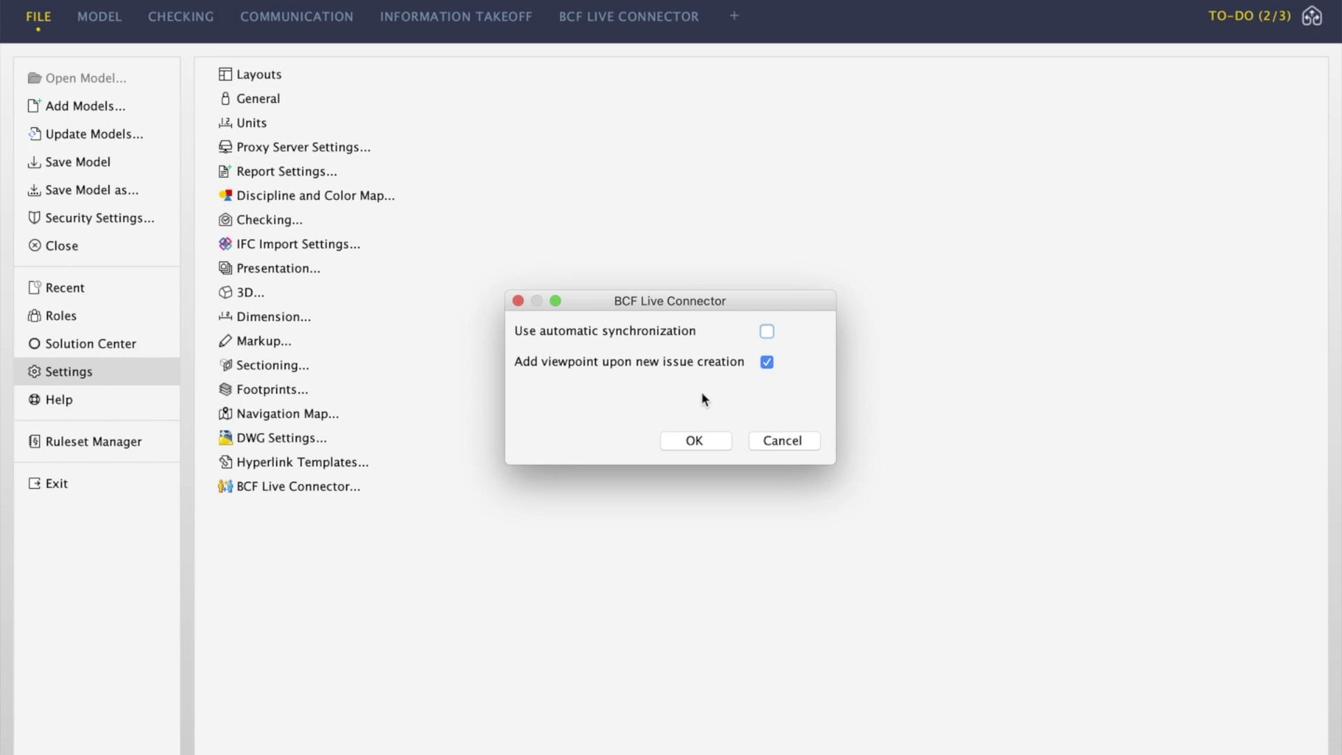
click(690, 441)
Change issue 47's type to Issue and mark it as ready to sync
click(614, 39)
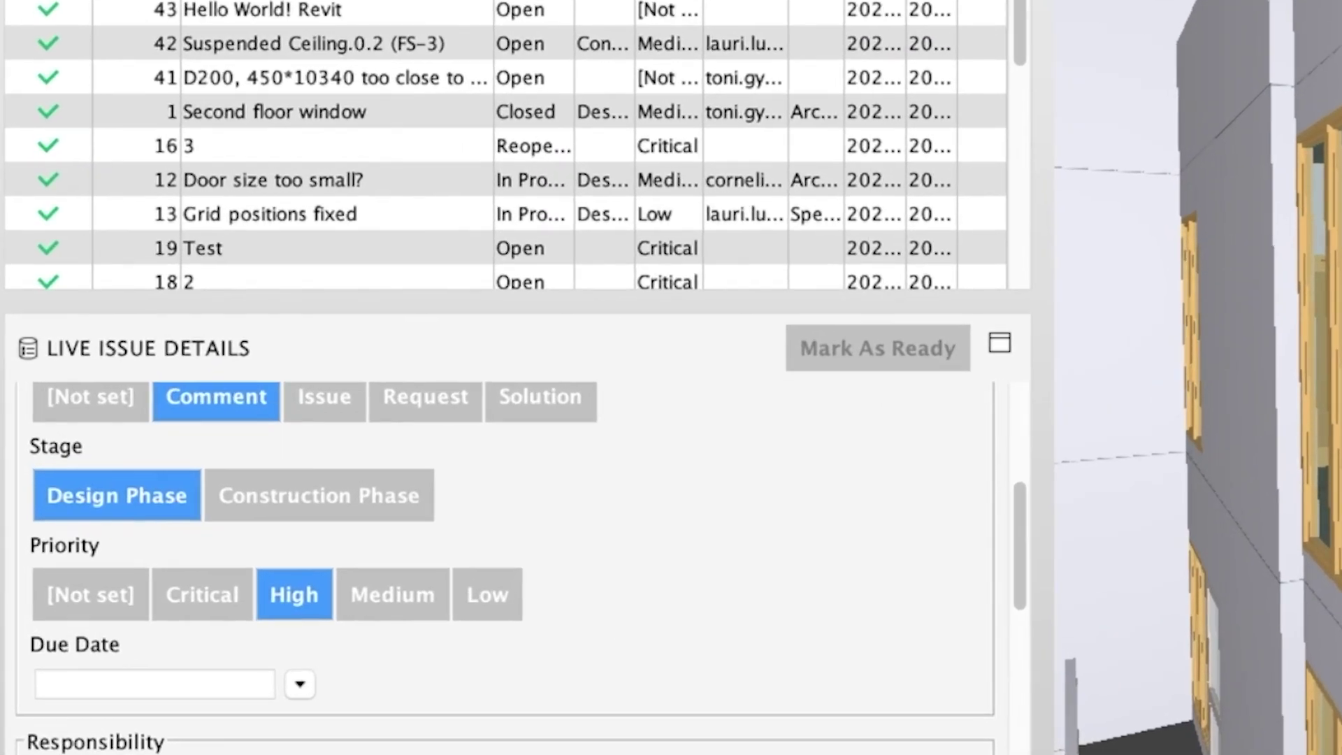
scroll(407, 462, up, 1)
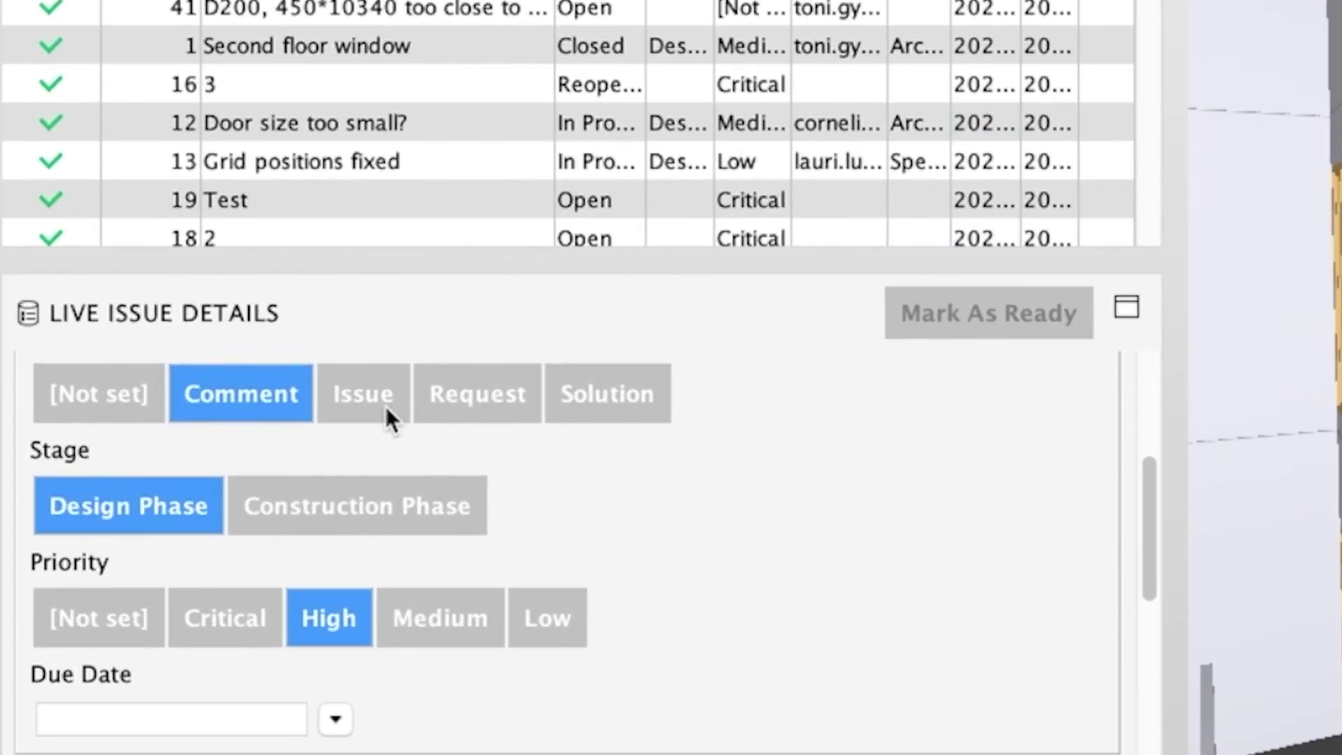
click(387, 416)
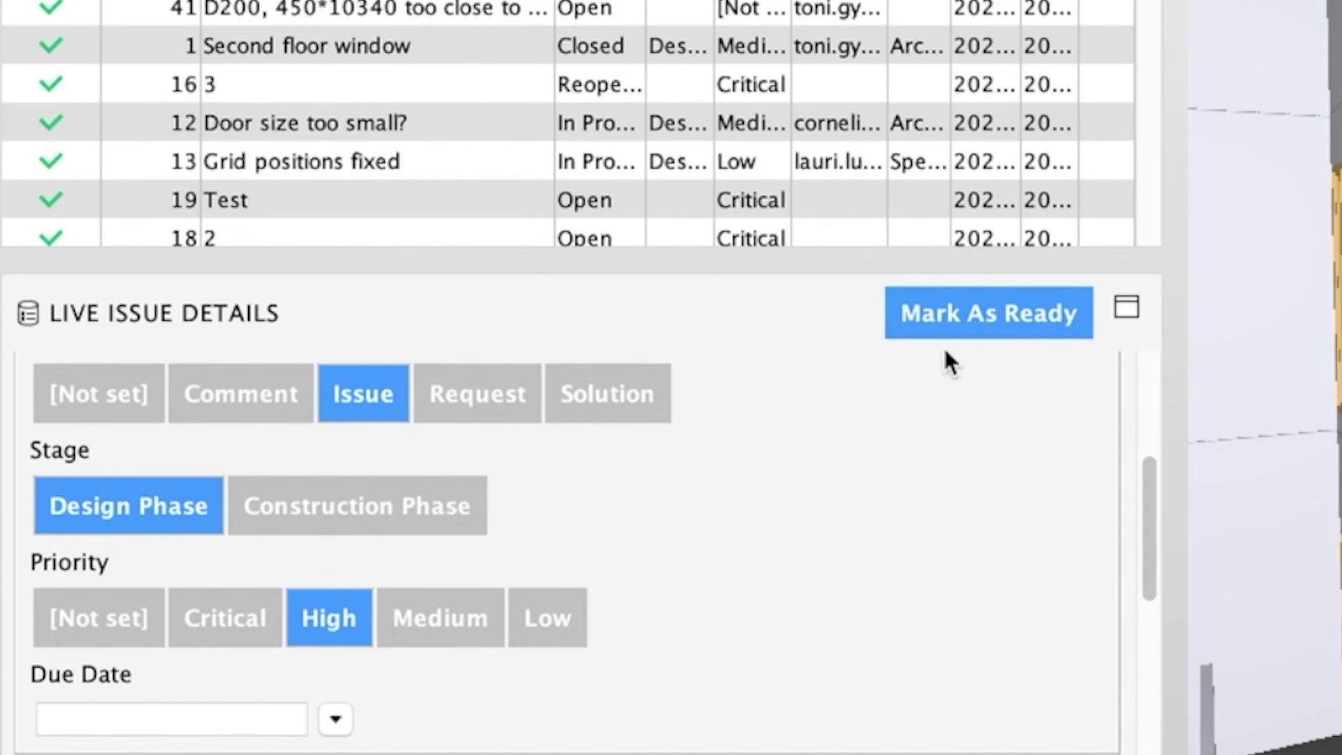
click(960, 326)
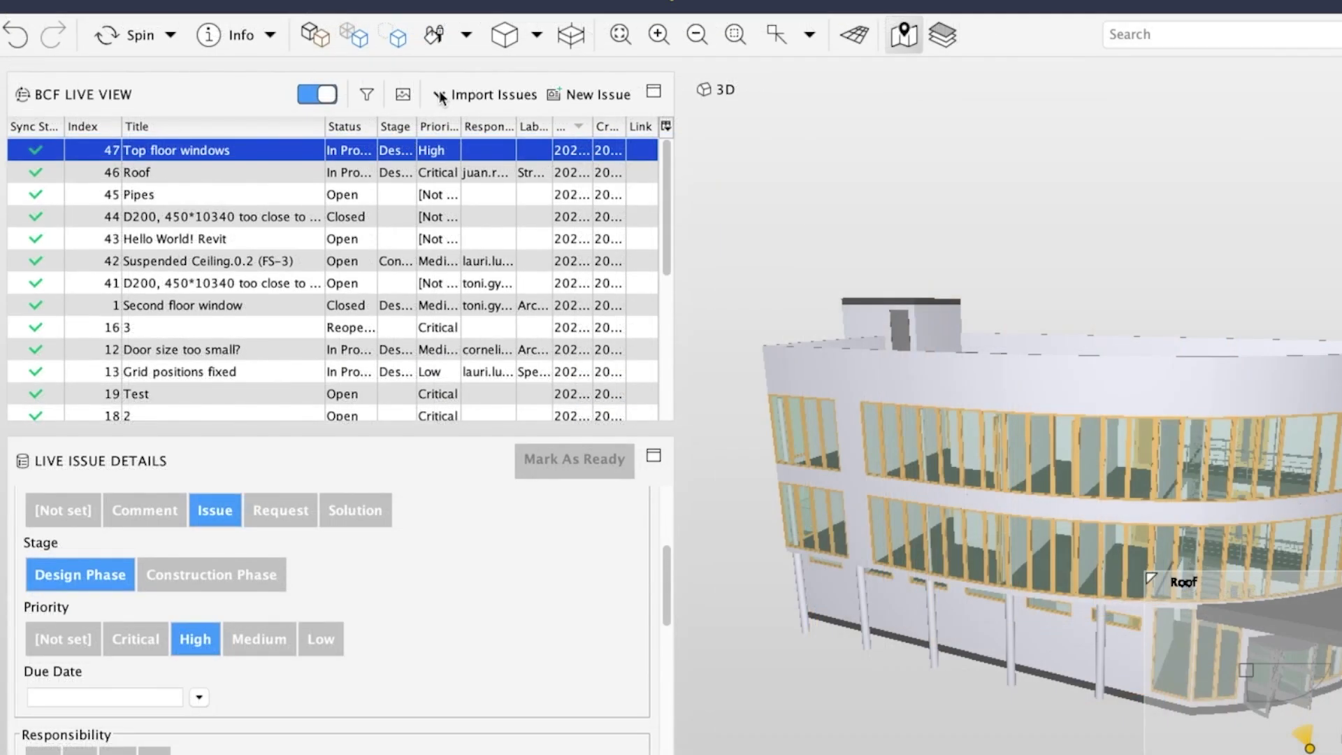
Import the two selected issues, mapping type Info to Issue and ARC responsibility to a team member
click(442, 96)
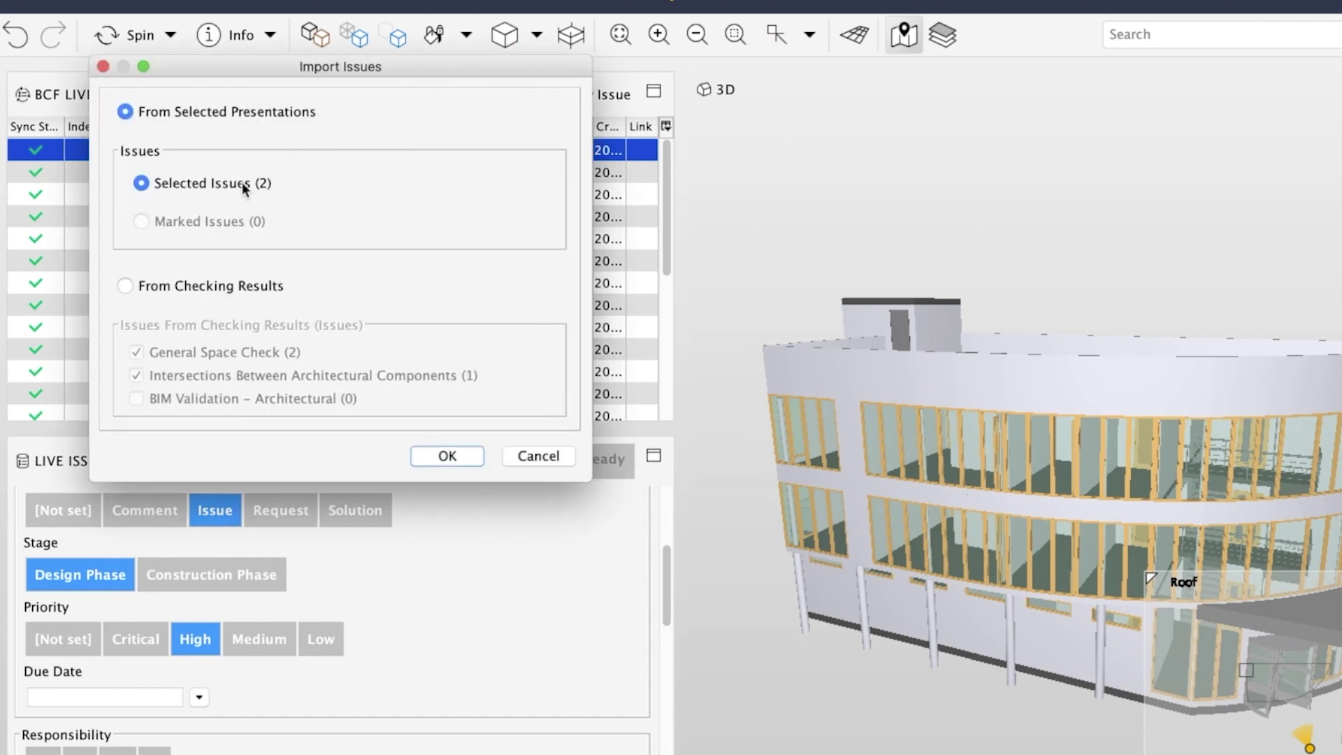
click(448, 461)
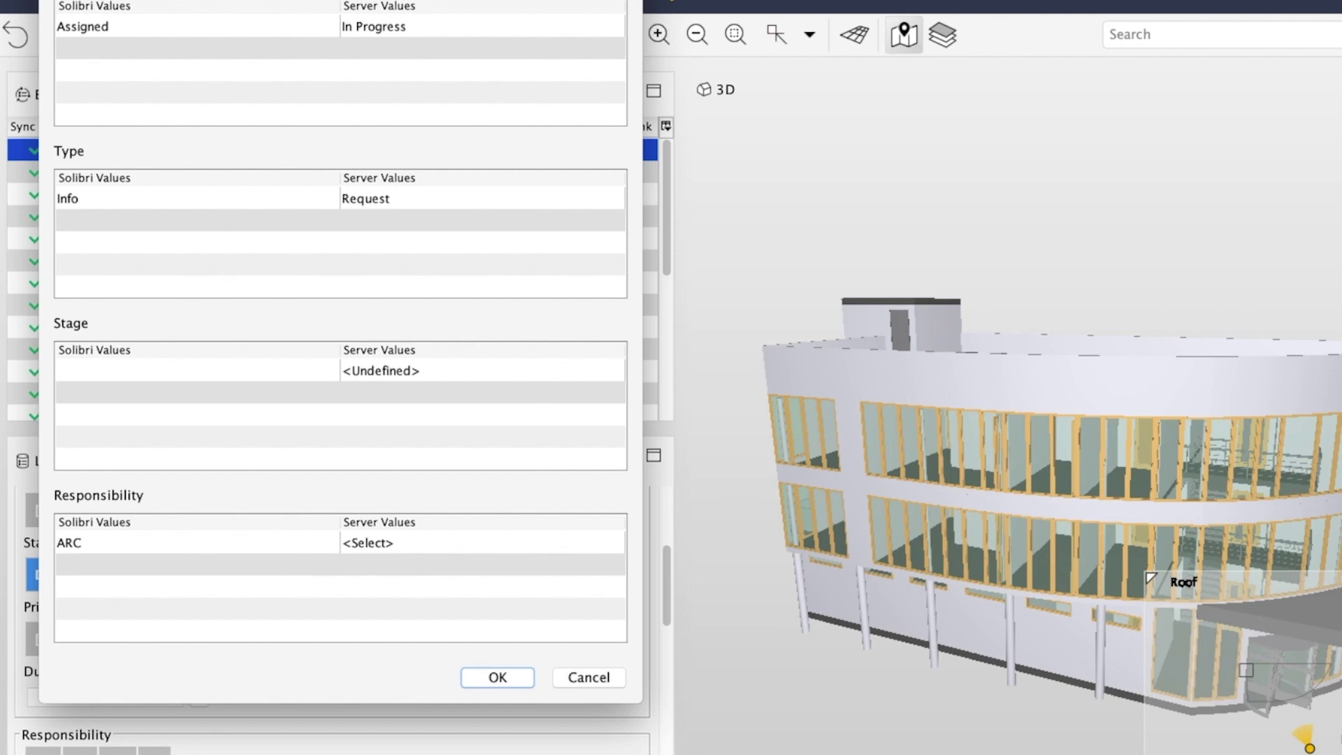
drag(390, 0, 682, 12)
click(804, 271)
click(804, 270)
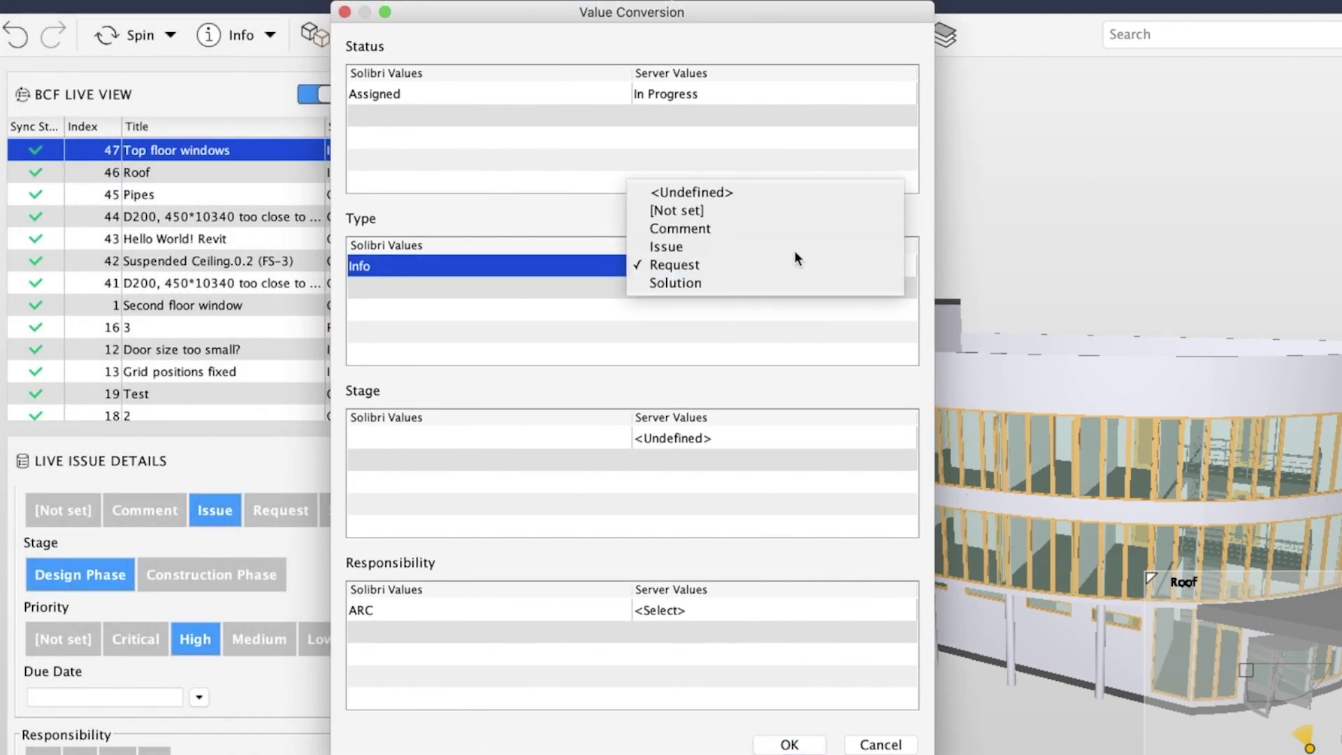
click(794, 248)
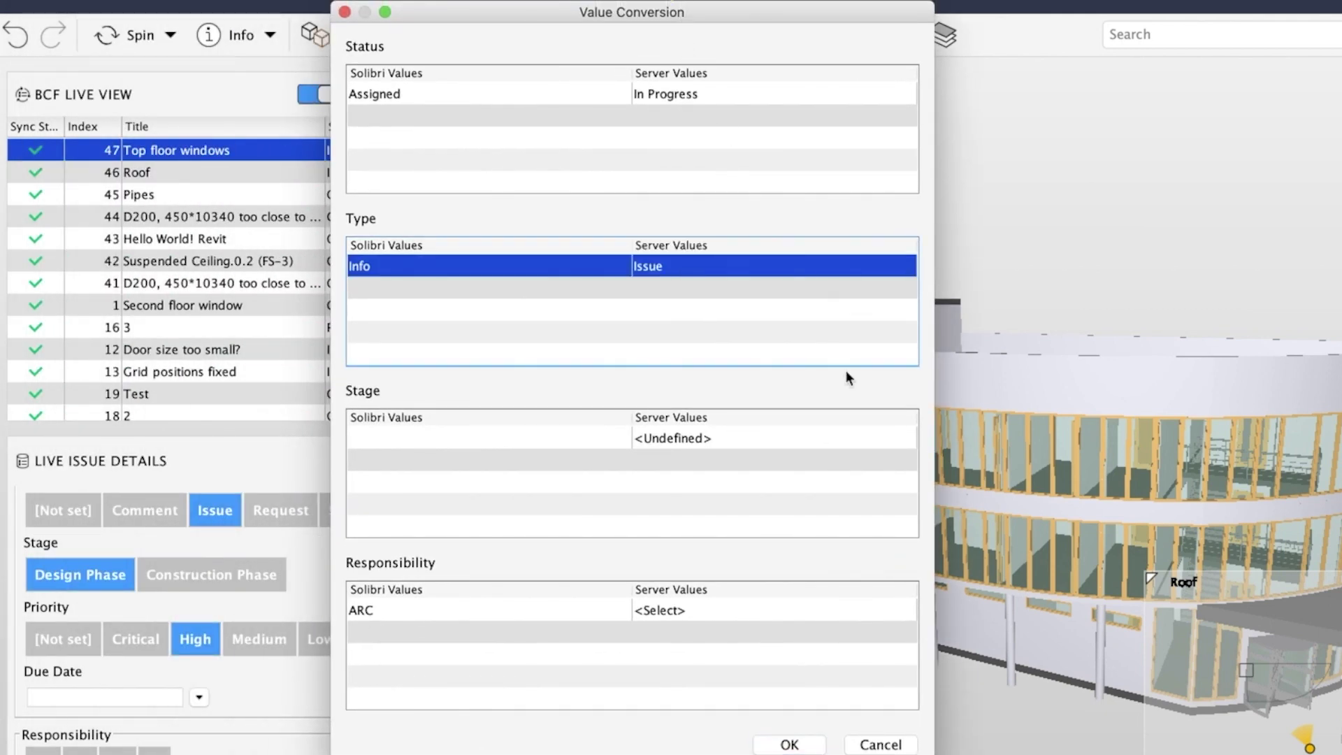
click(770, 619)
click(765, 664)
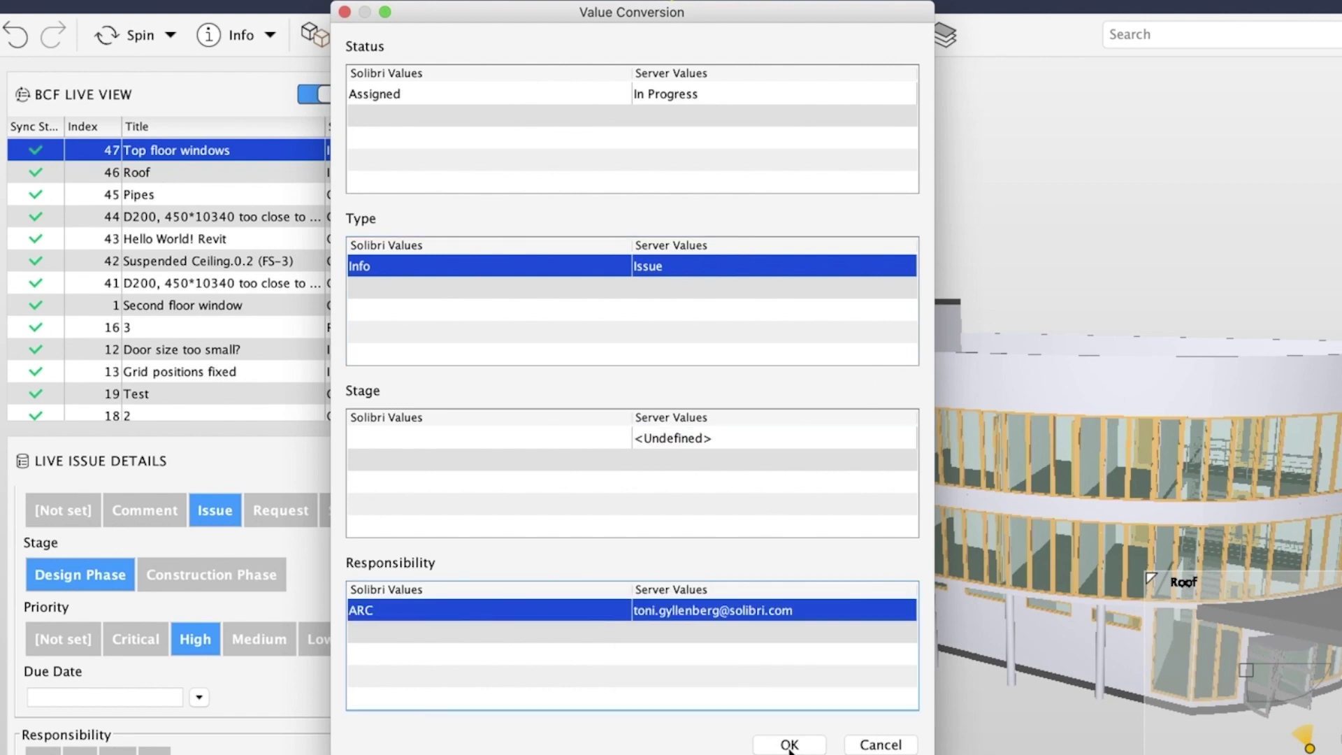
click(789, 745)
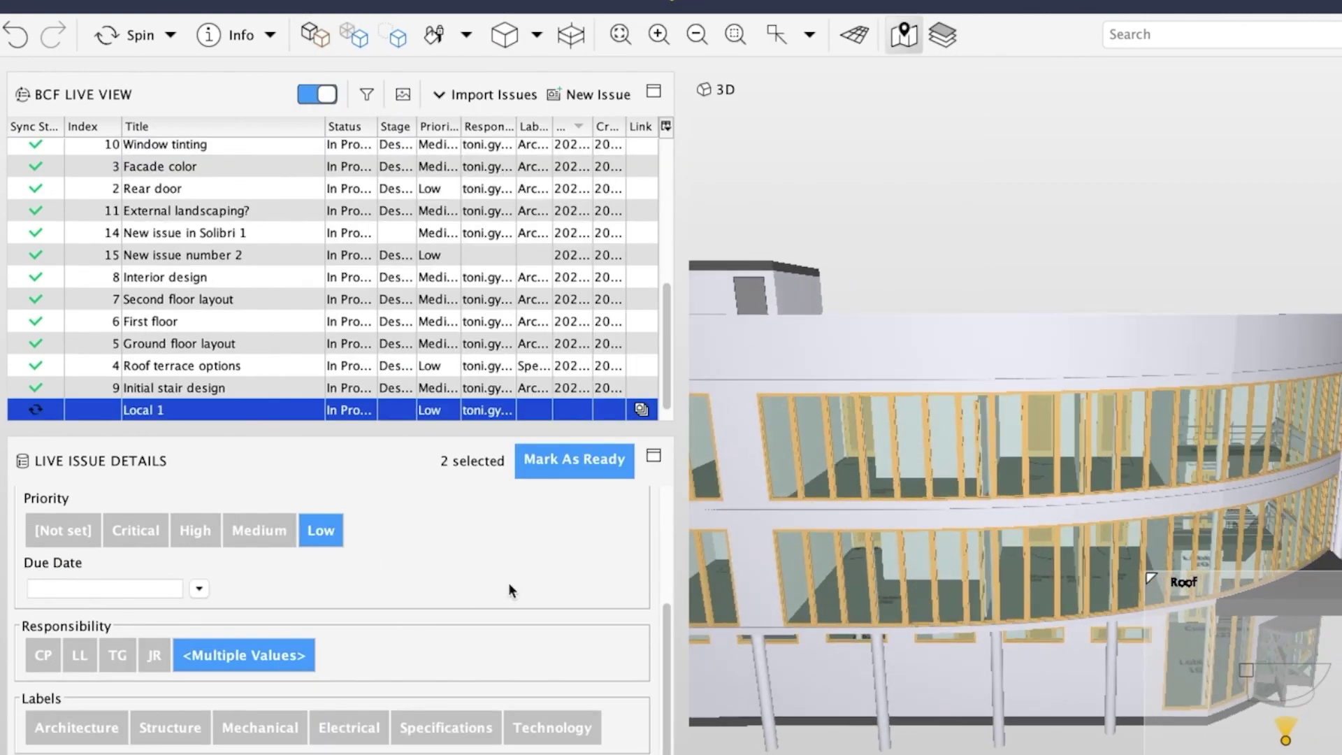
Review the Local 2 and Local 1 issues and their model viewpoints
scroll(661, 394, down, 1)
click(631, 405)
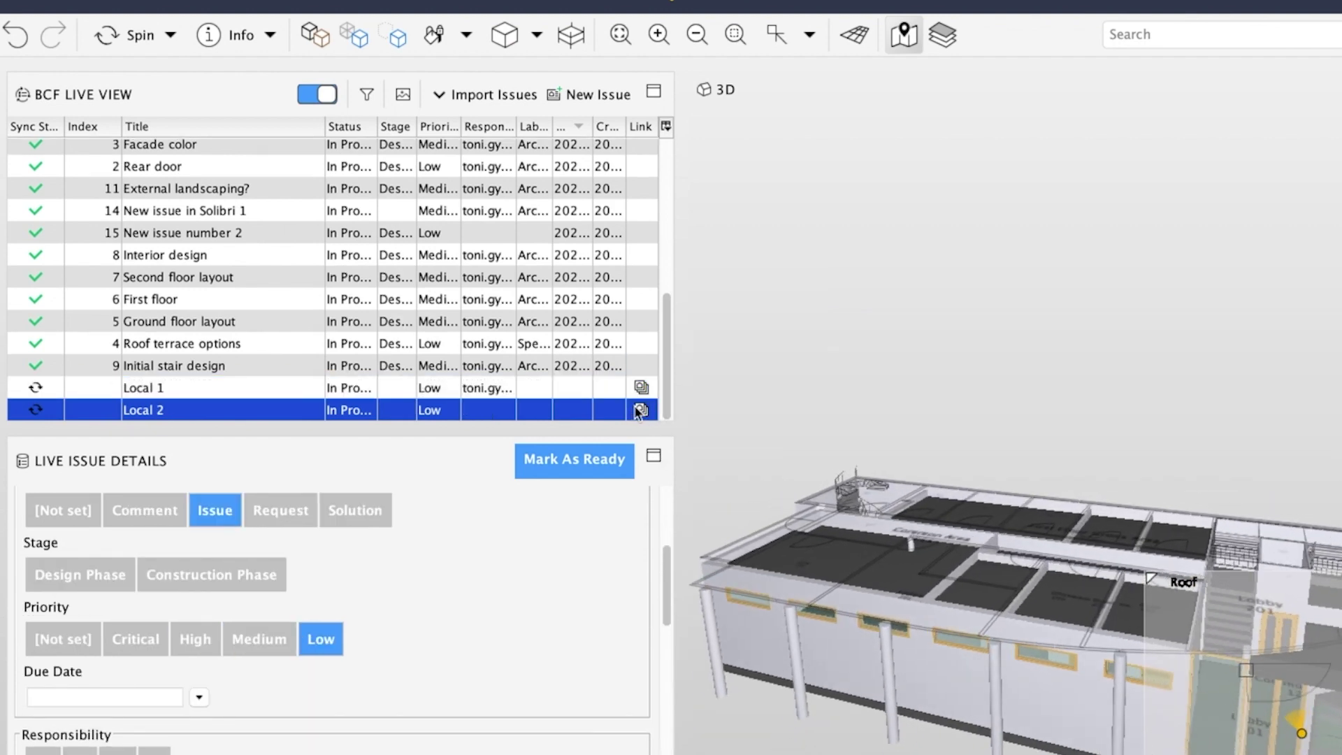
click(640, 387)
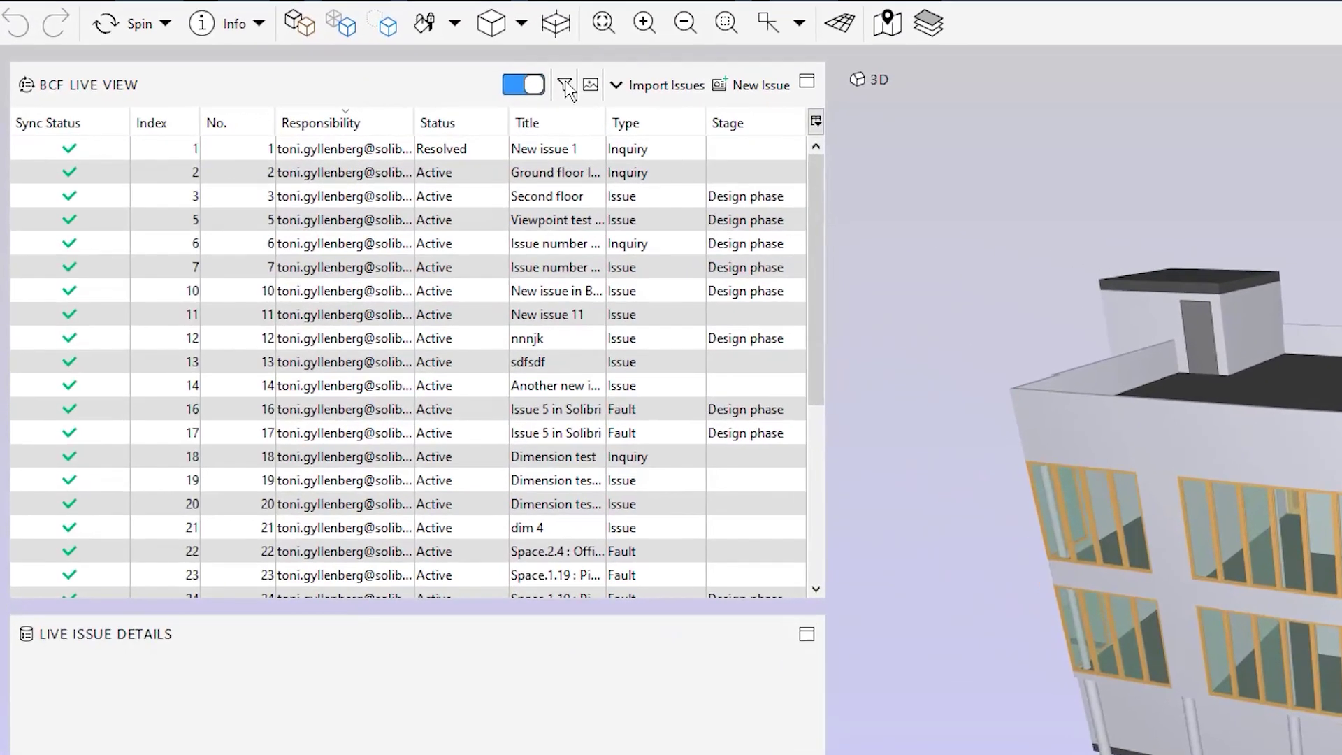
Filter the issue list to Active status and issues assigned to the chosen team member
click(565, 84)
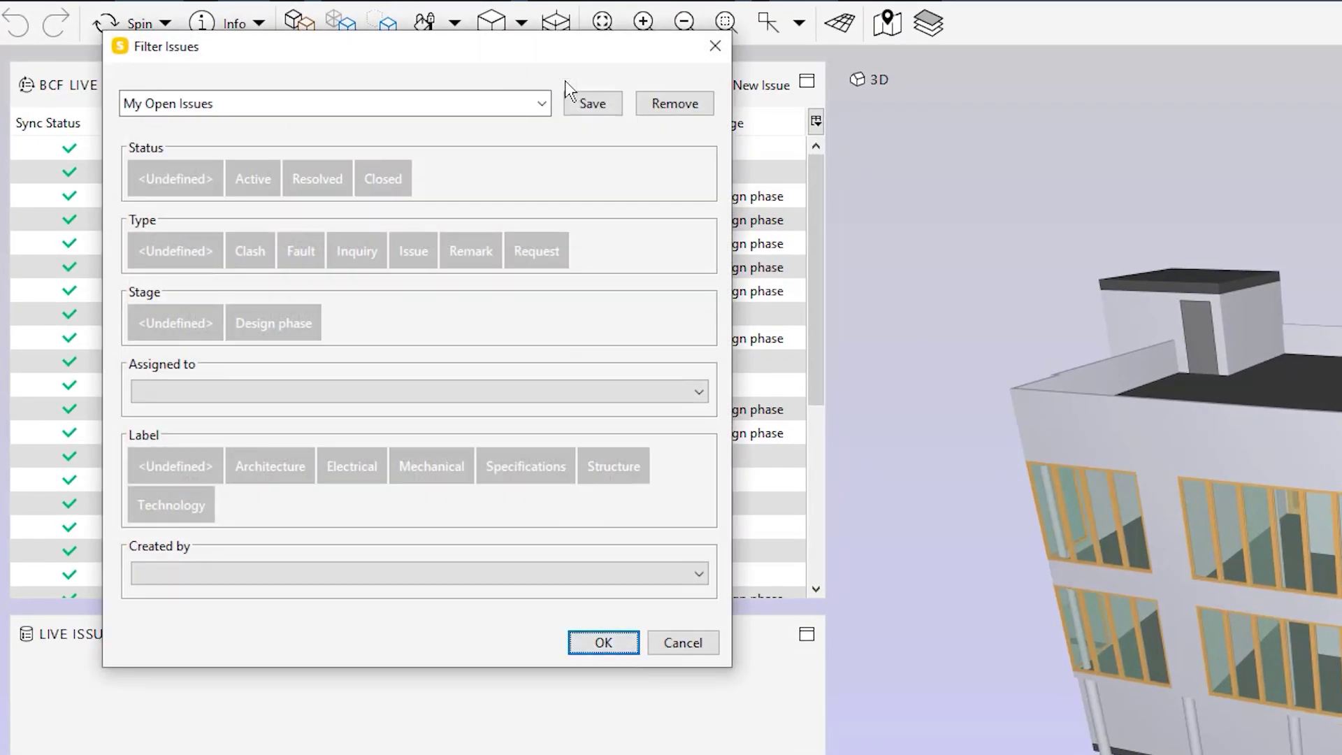
click(542, 105)
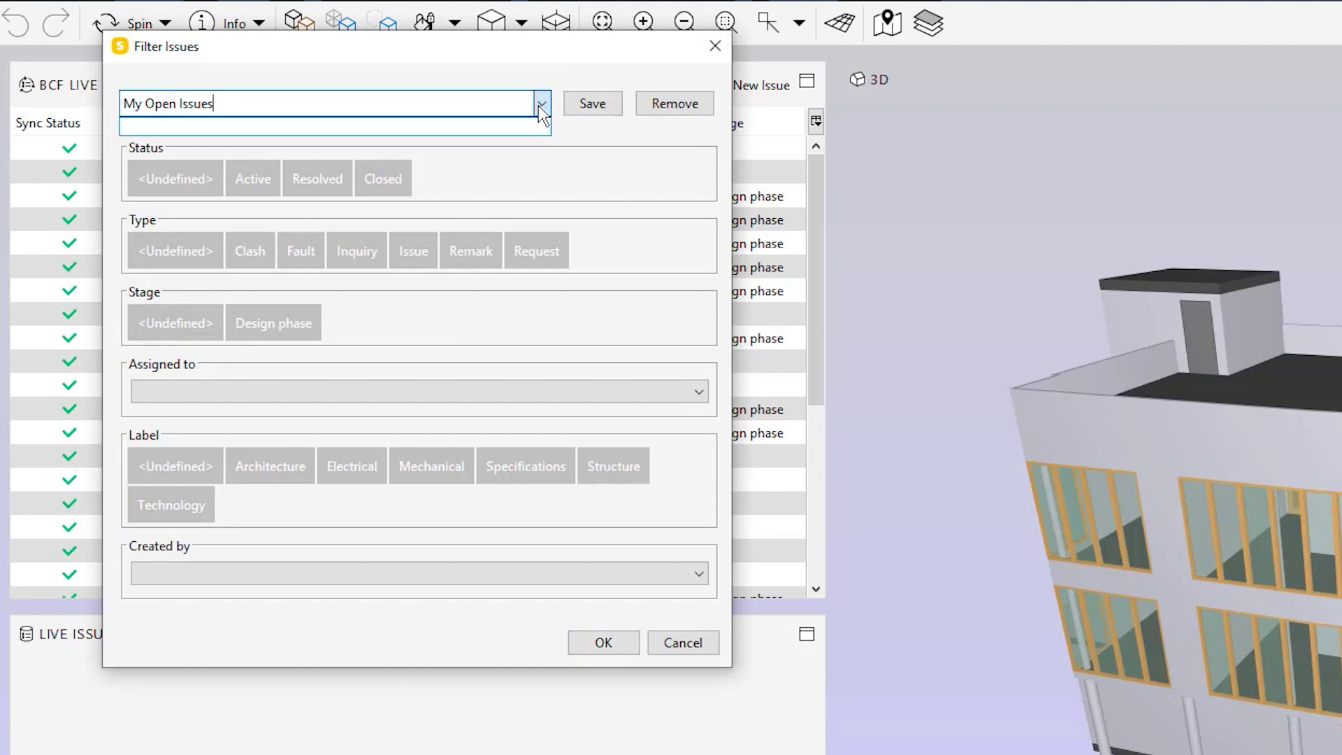
click(440, 123)
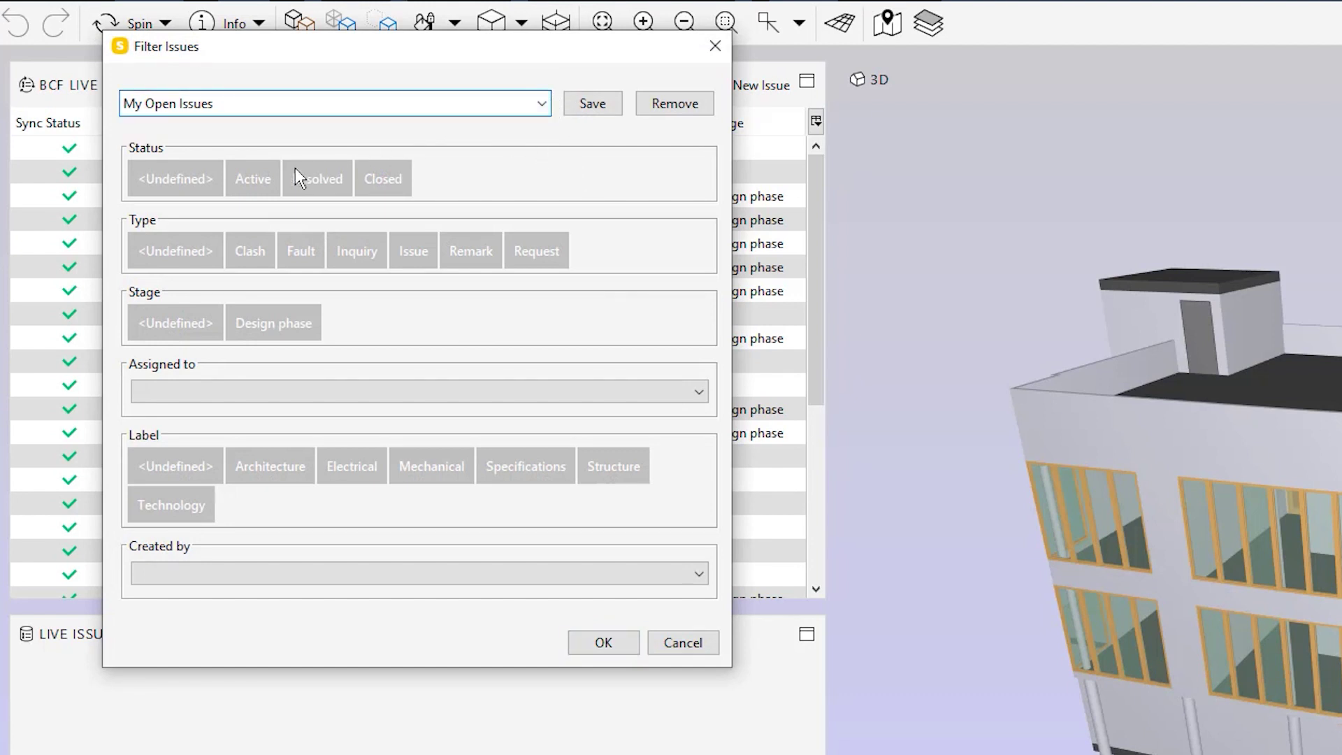
click(258, 179)
click(291, 393)
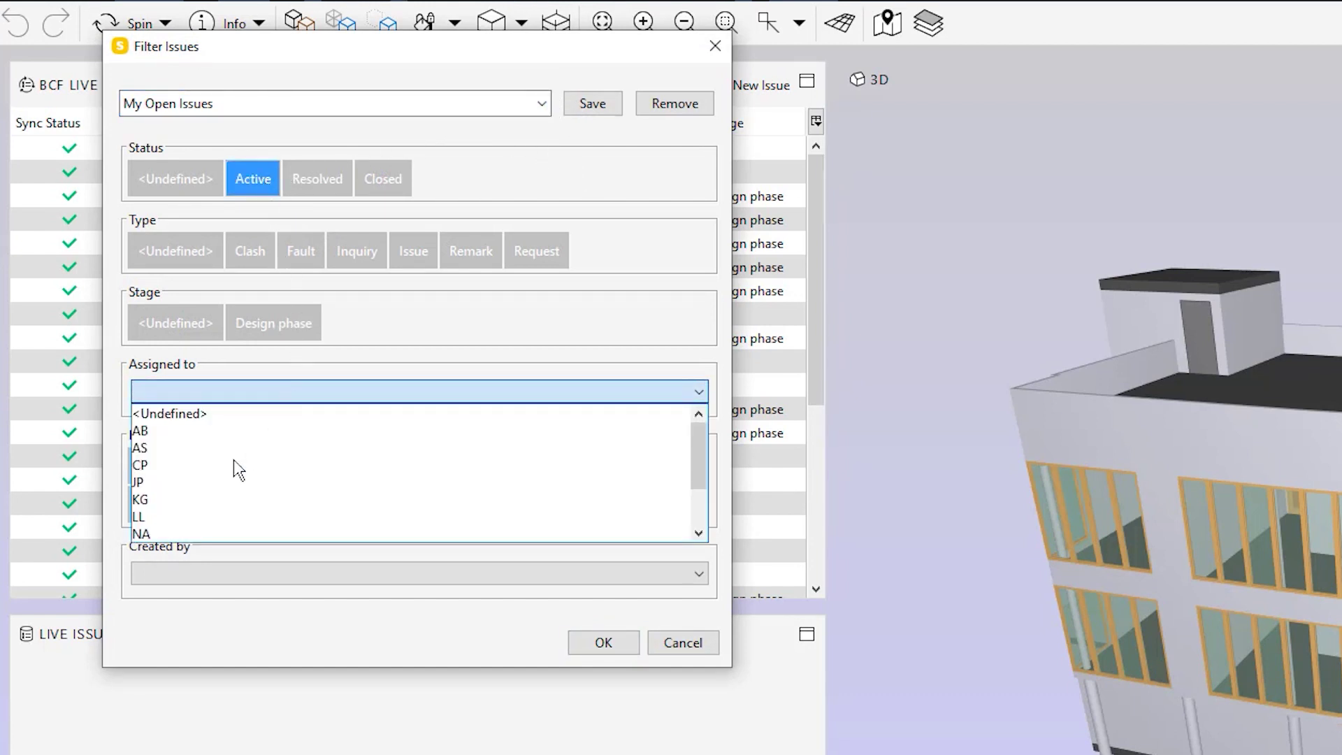
click(141, 517)
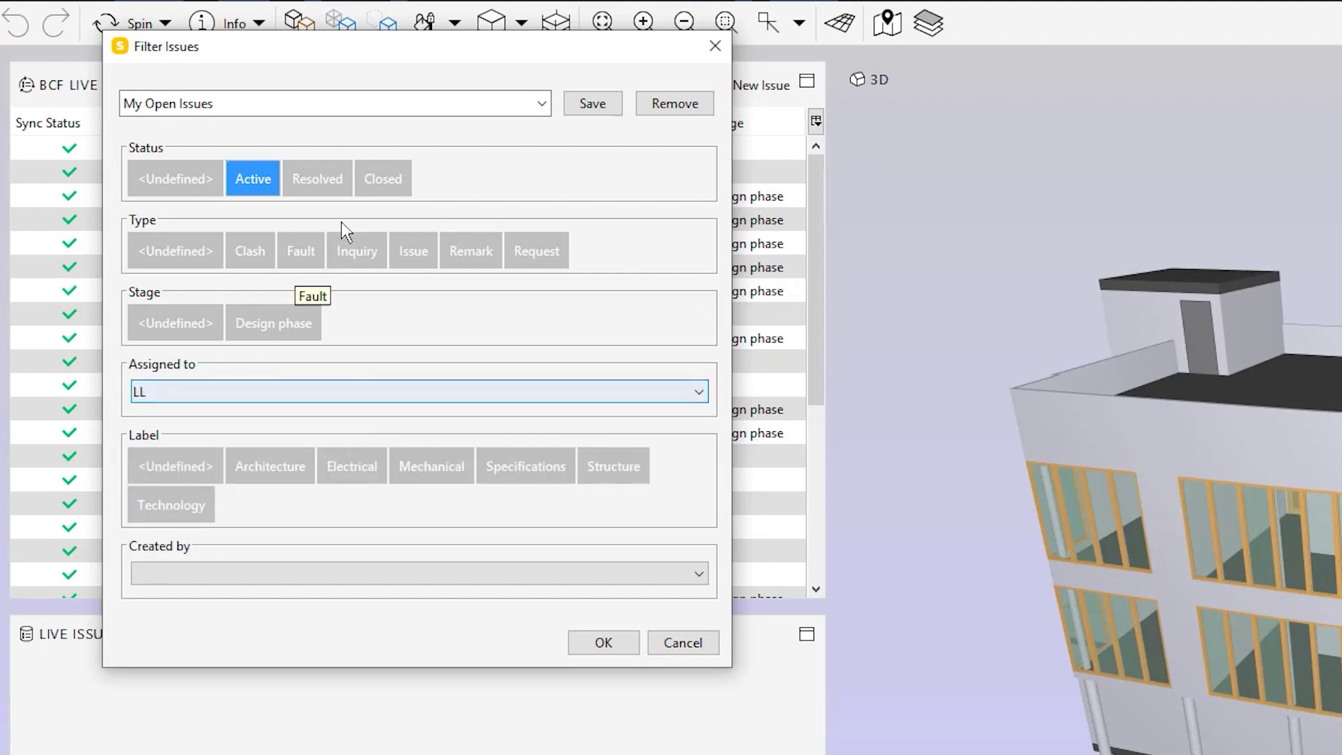
Save and apply the filter, then view issues 32 and 33 (Boundary) in the model
click(581, 106)
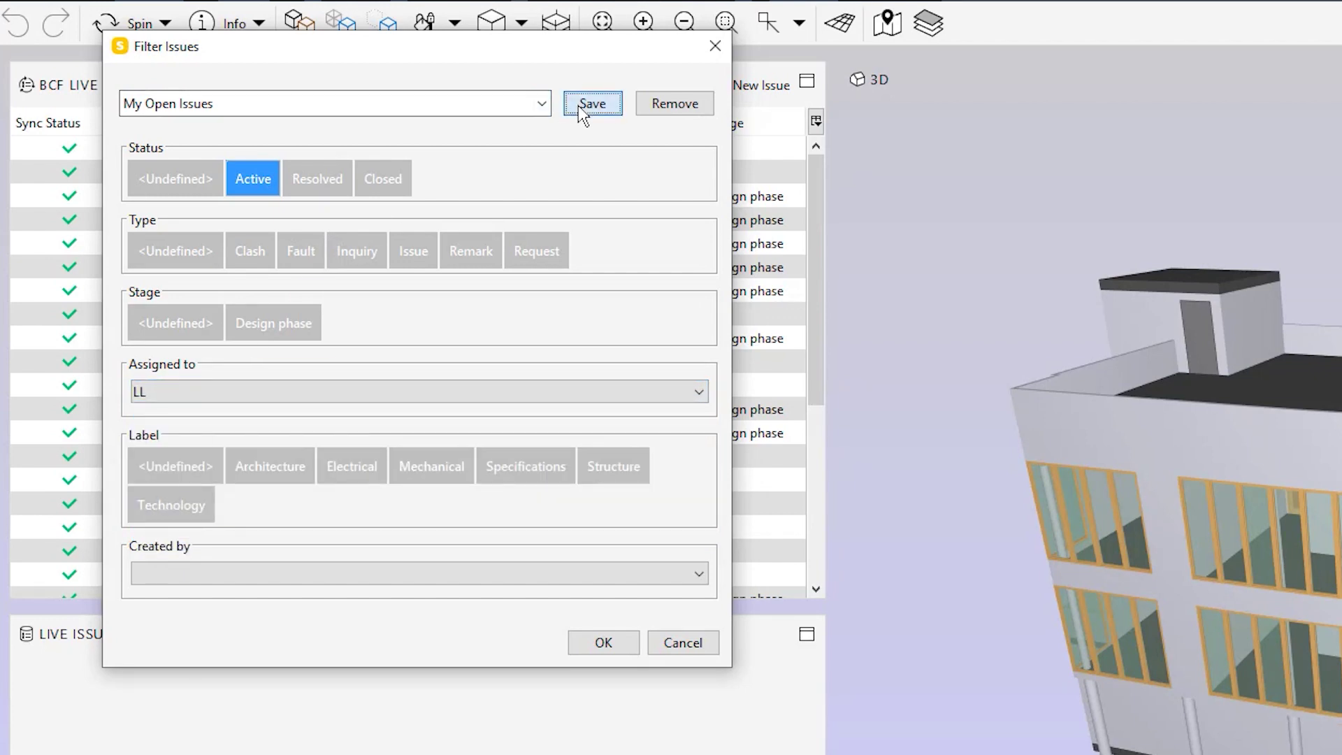
click(604, 642)
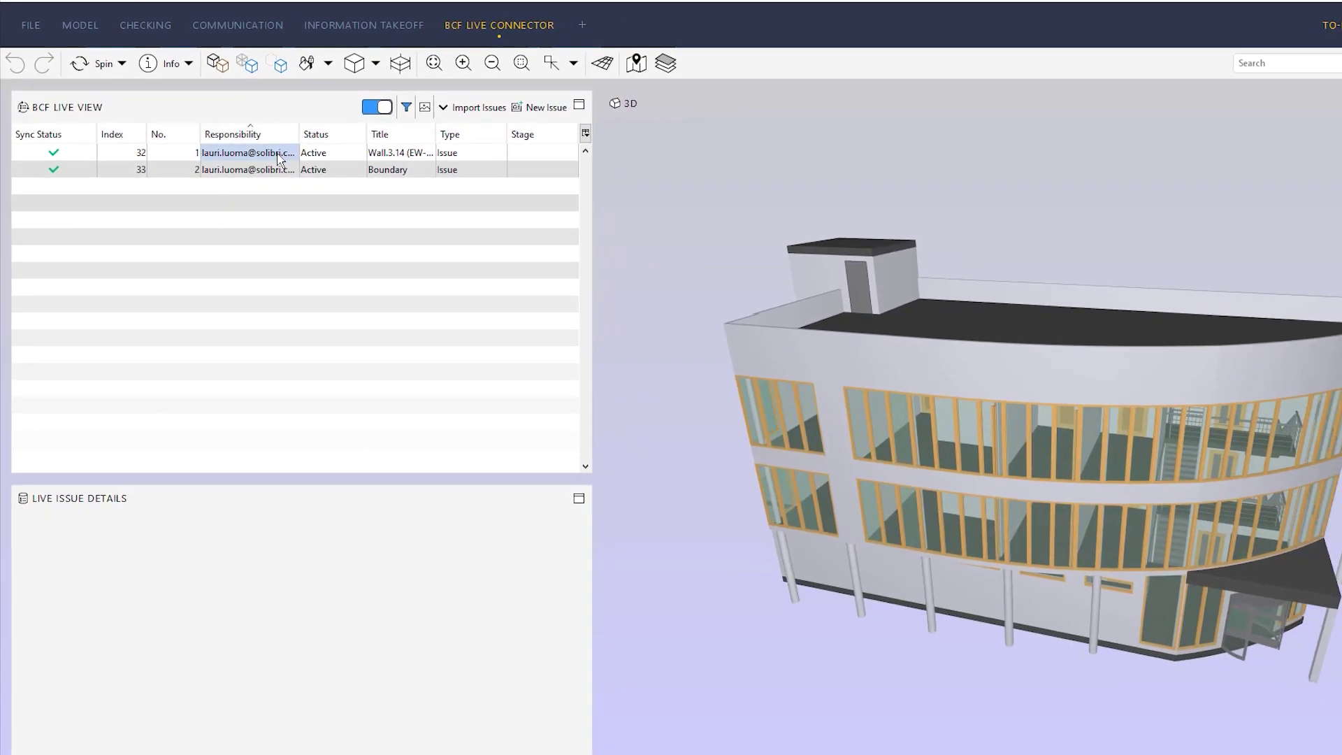
click(326, 151)
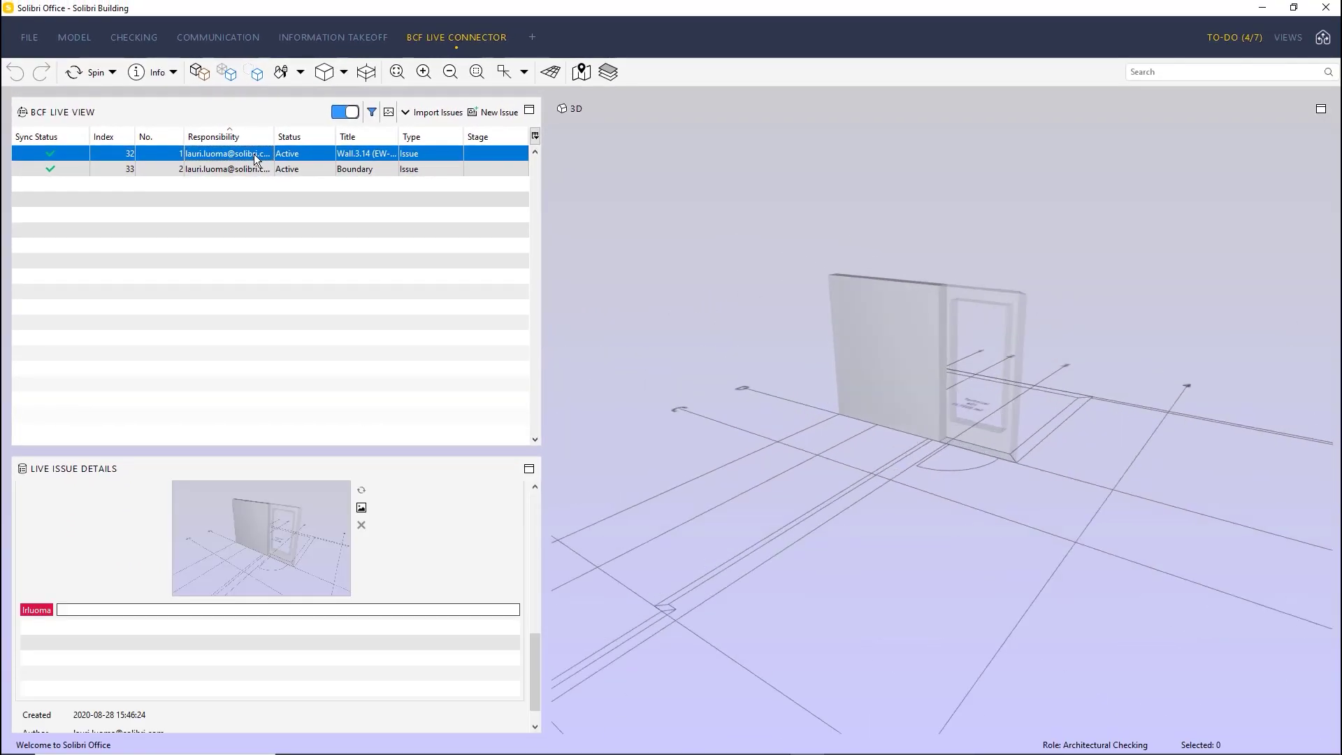
click(254, 170)
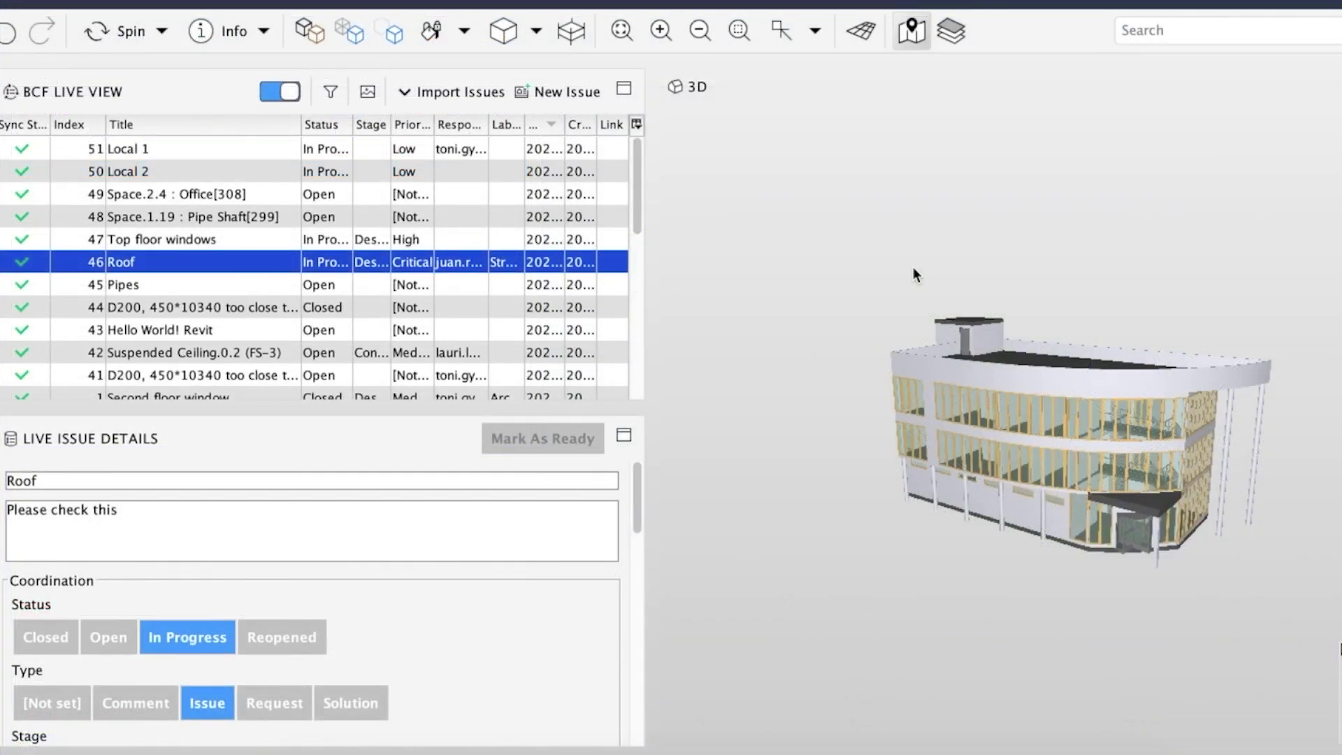
Turn off BCF Live View, confirming despite unsynchronized issues
click(292, 92)
drag(297, 16, 556, 170)
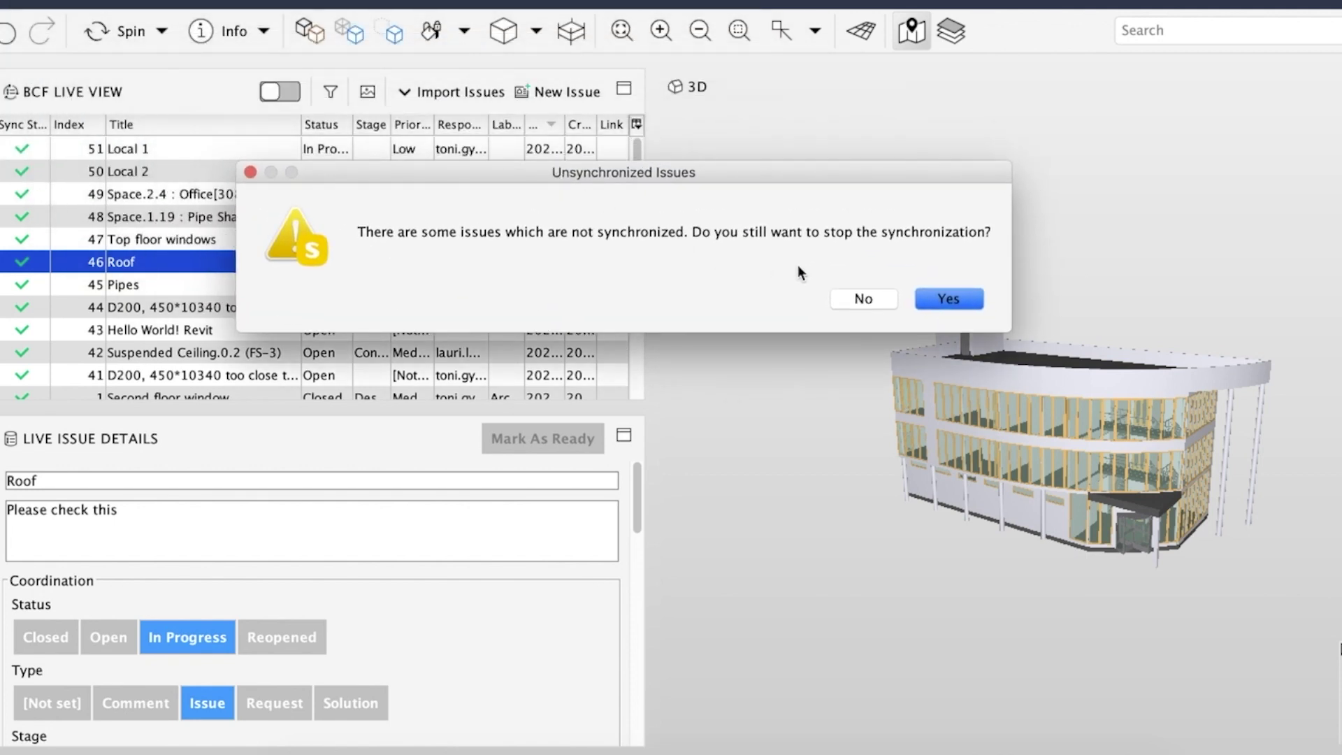
click(939, 299)
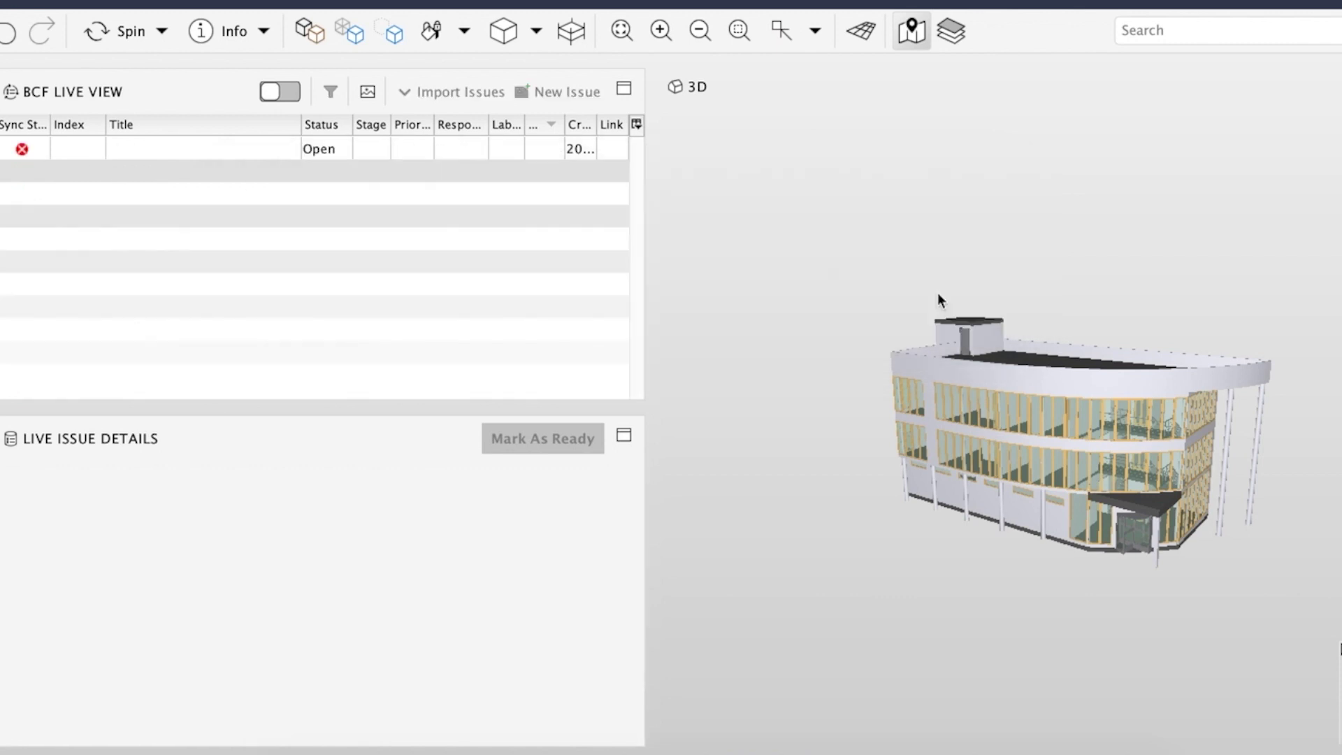
Remove the leftover incomplete untitled issue from the list
click(191, 143)
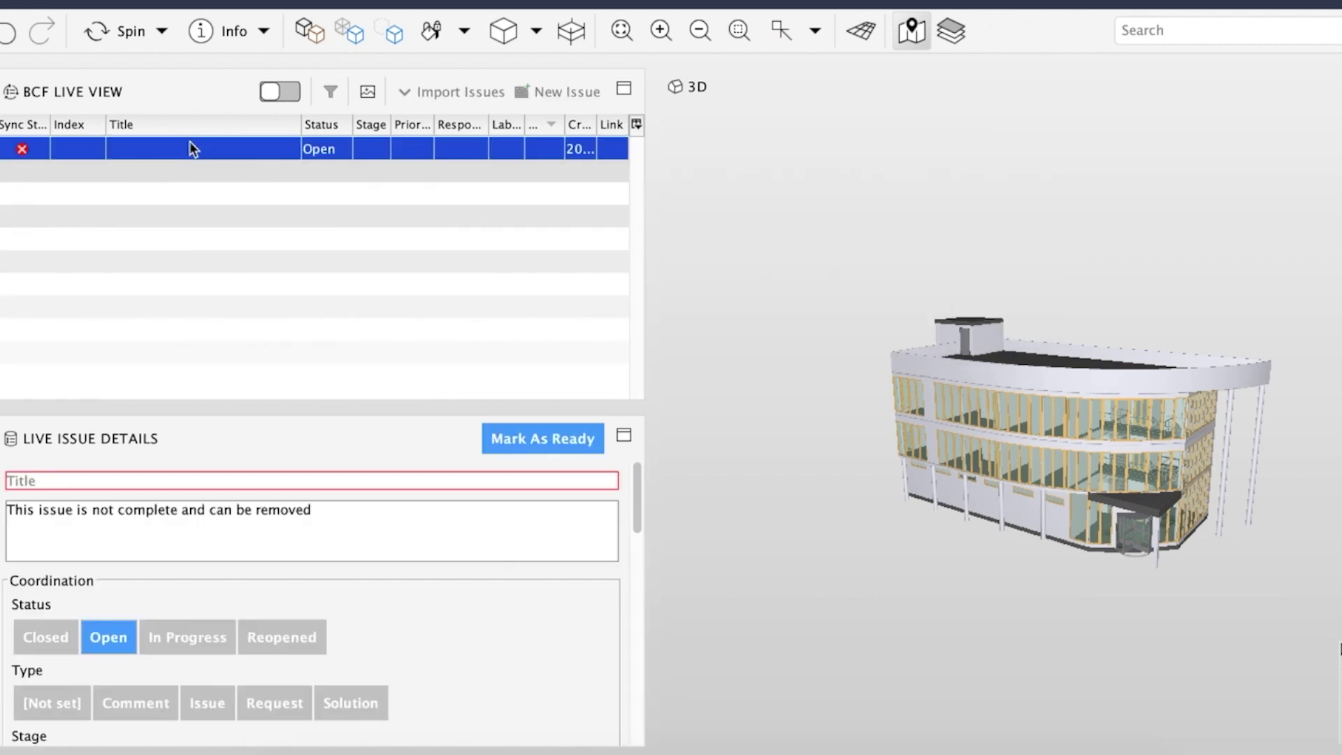
right_click(187, 148)
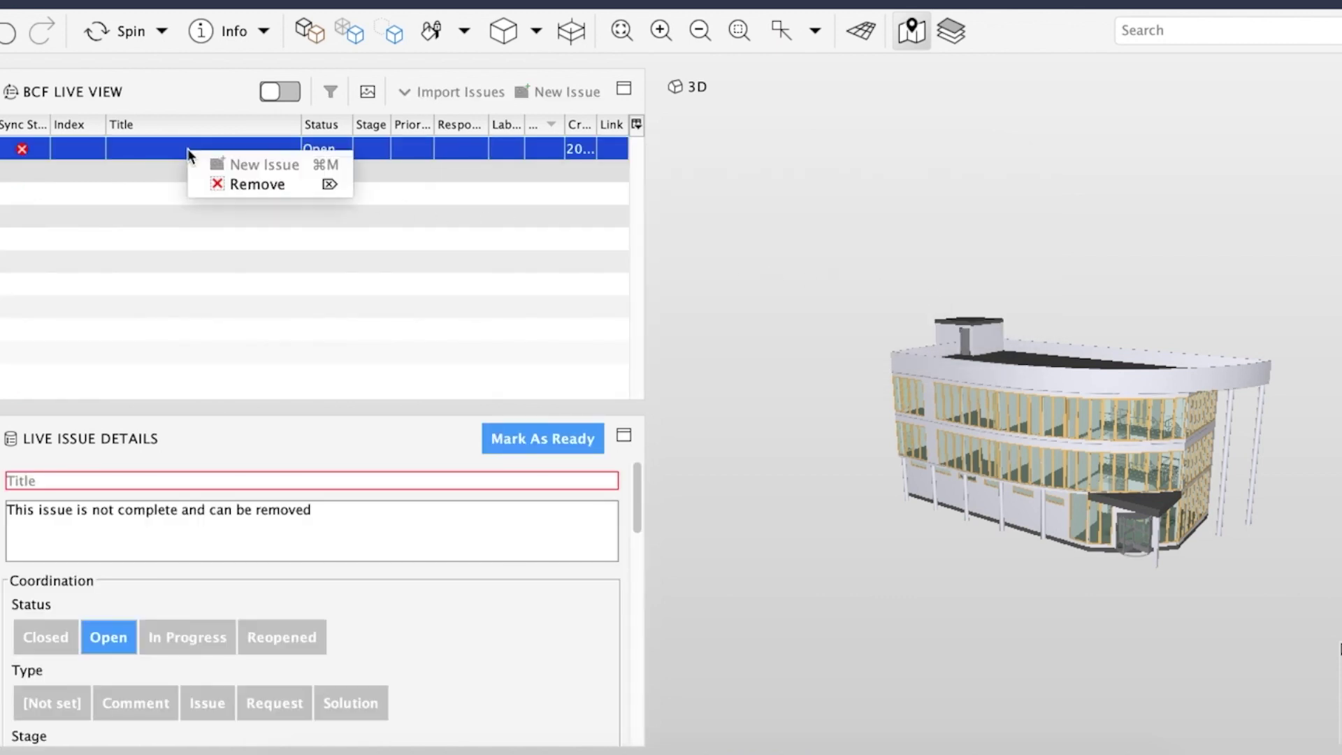
click(253, 184)
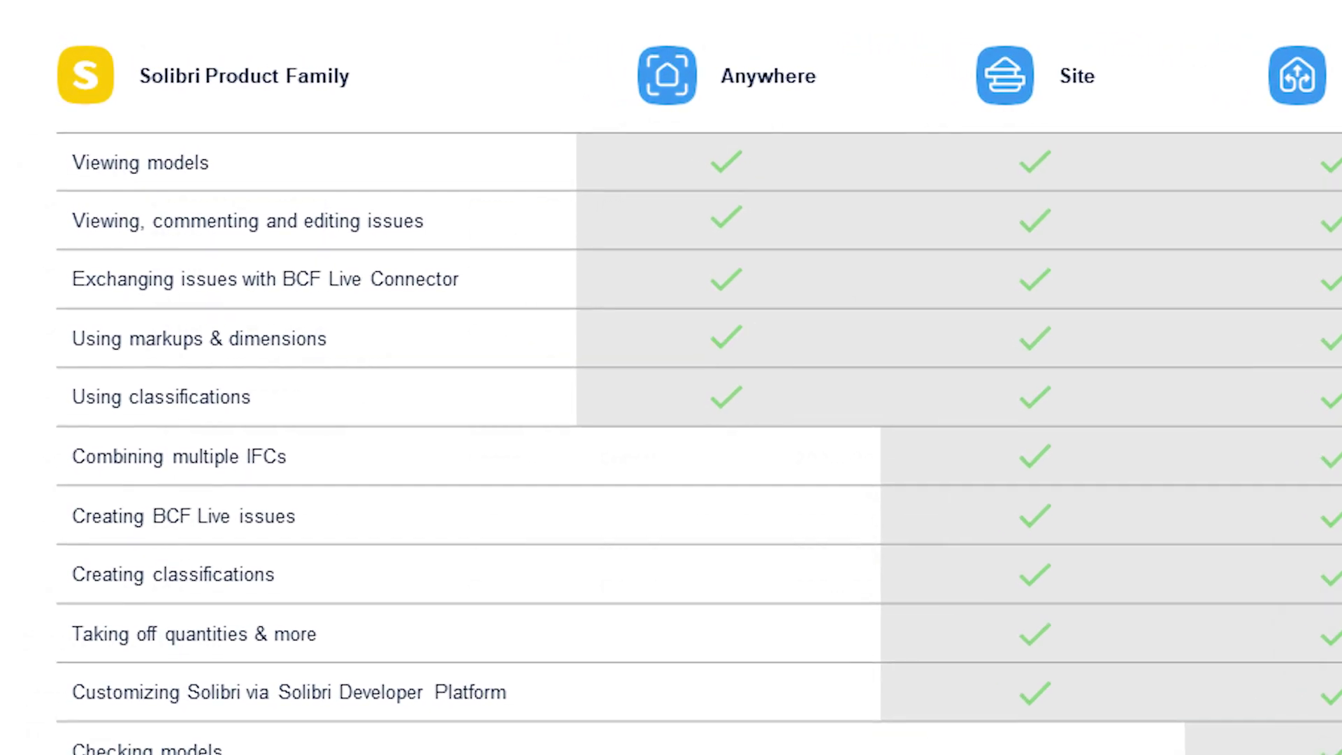
Set the Top floor windows issue to In Progress status and High priority
click(303, 202)
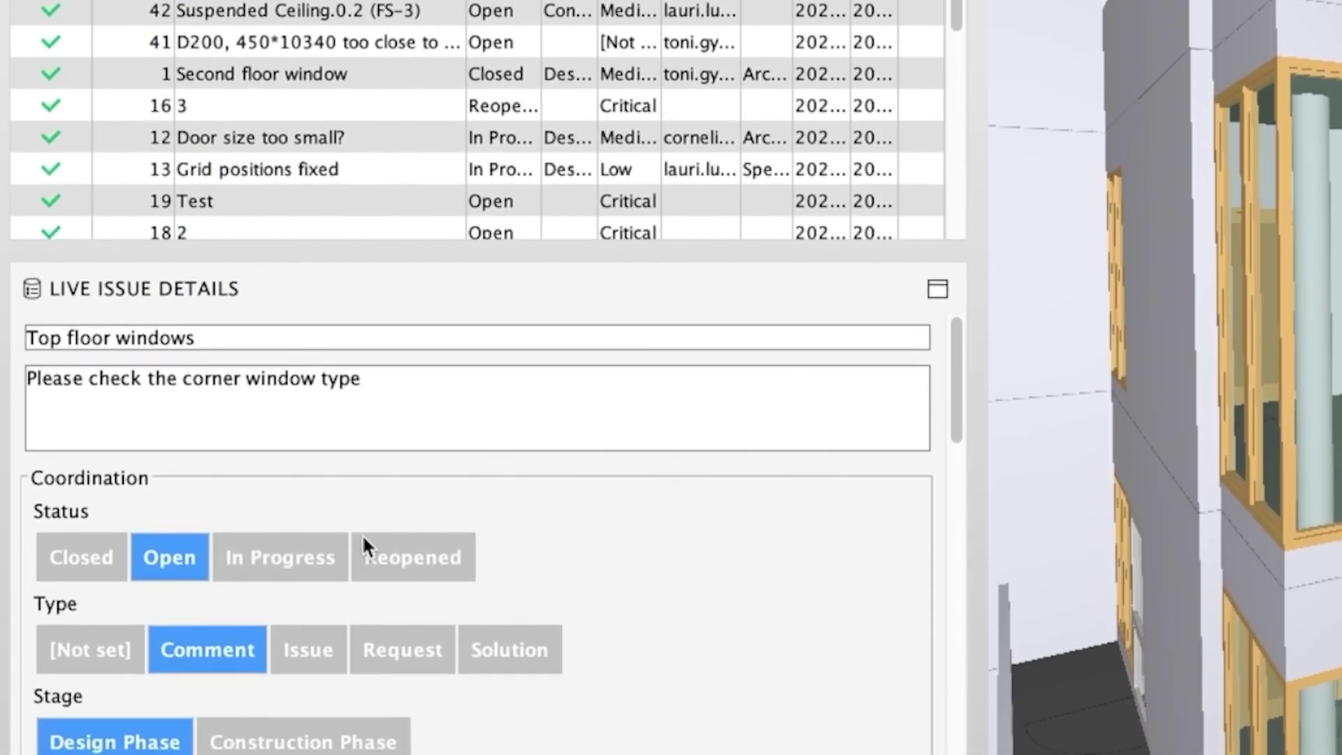
click(318, 552)
scroll(706, 559, down, 1)
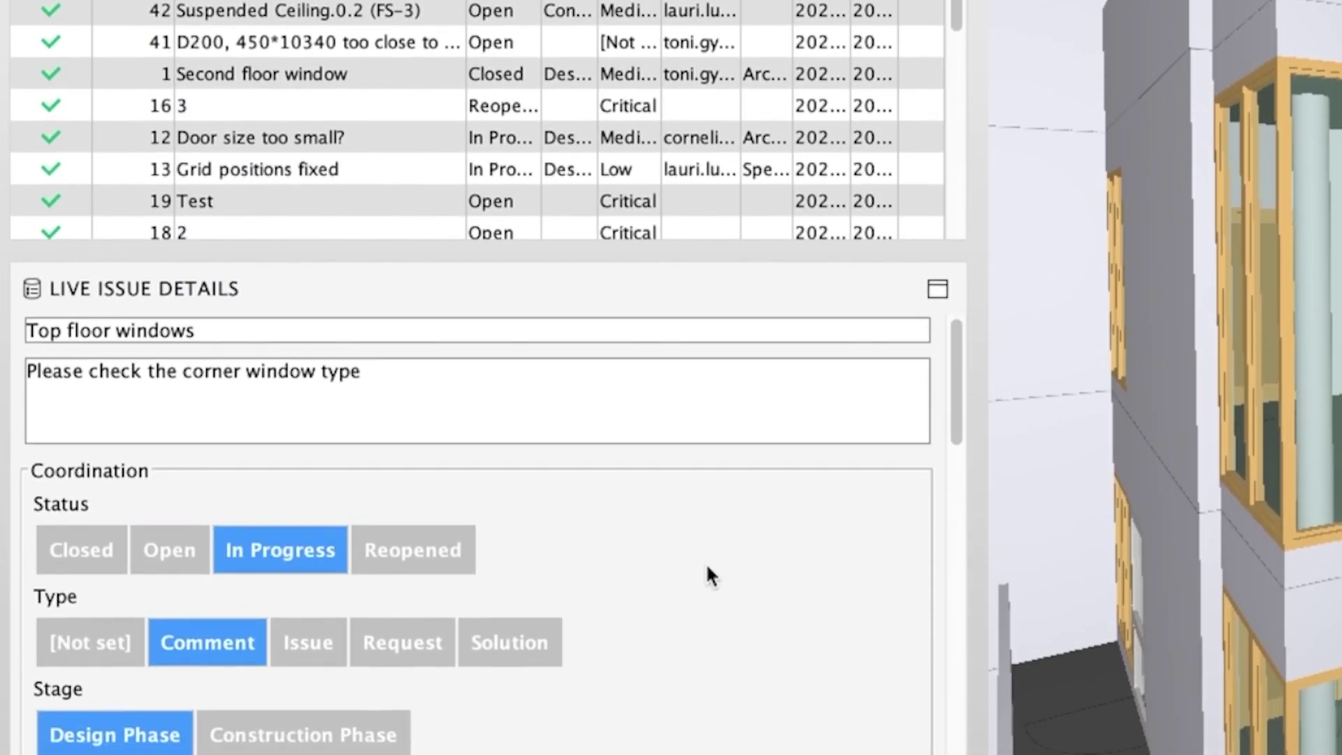
drag(955, 444, 954, 517)
click(276, 519)
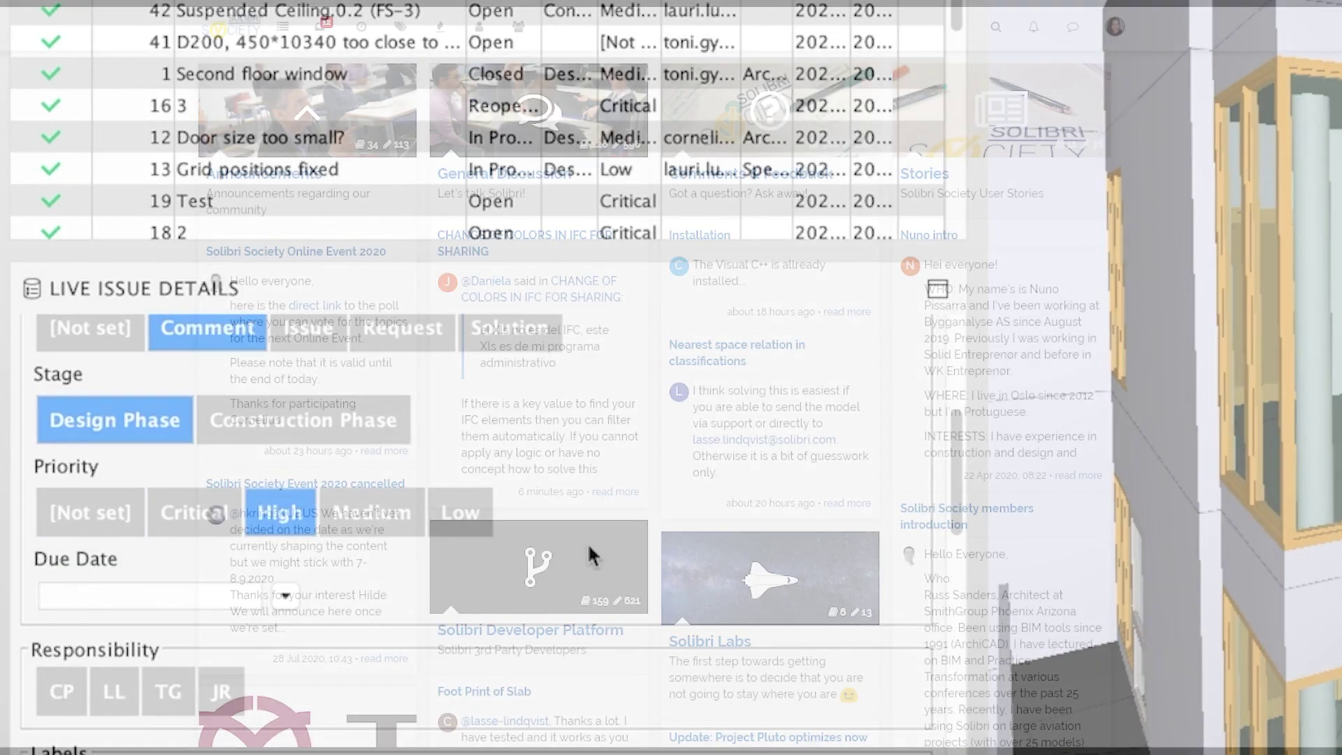